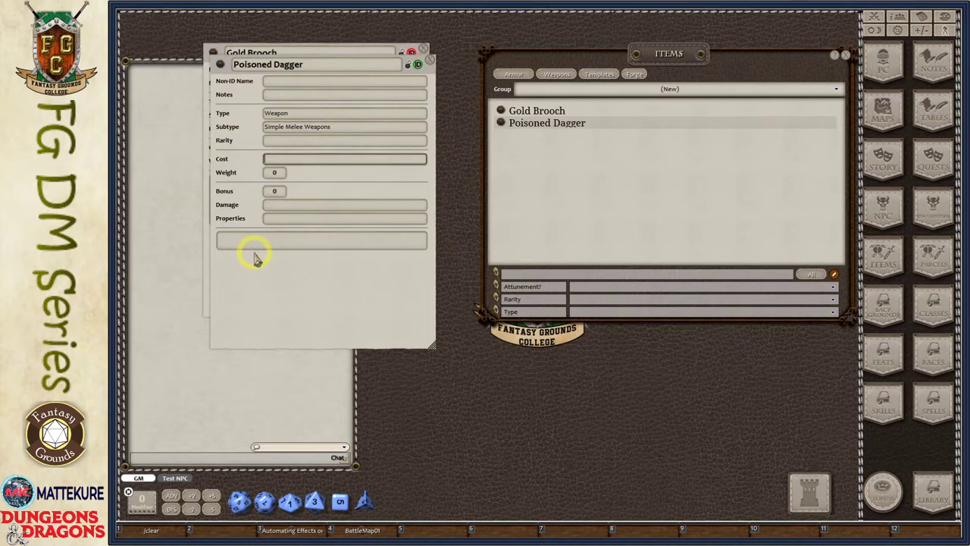
- Give the Poisoned Dagger a cost of 50 gp, weight 0.5 and bonus 0
left_click(300, 162)
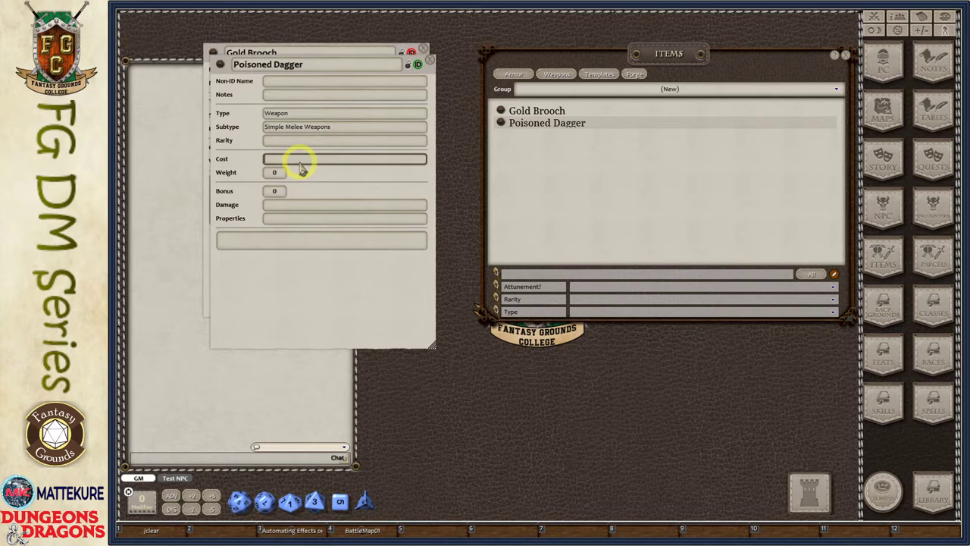
type("50 gp")
key("Tab")
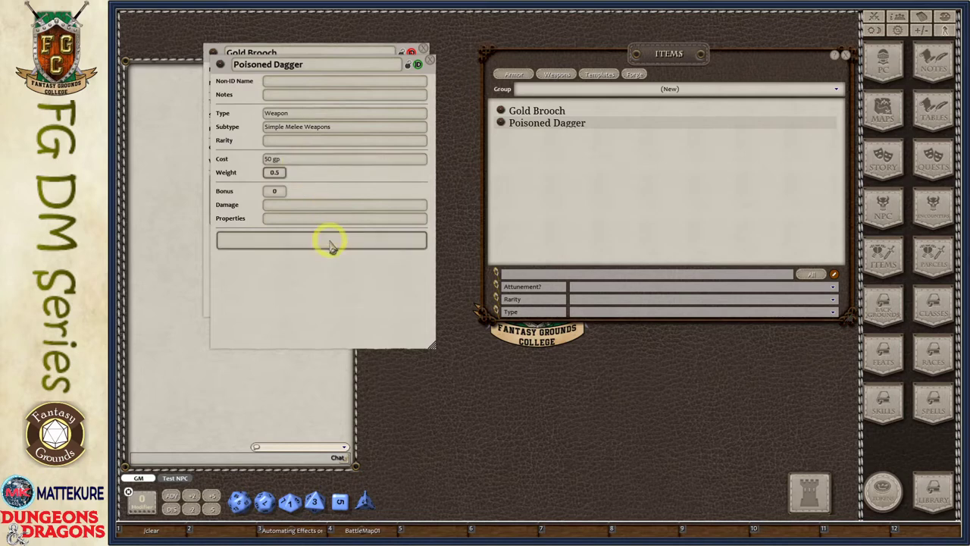
left_click(281, 207)
left_click(280, 192)
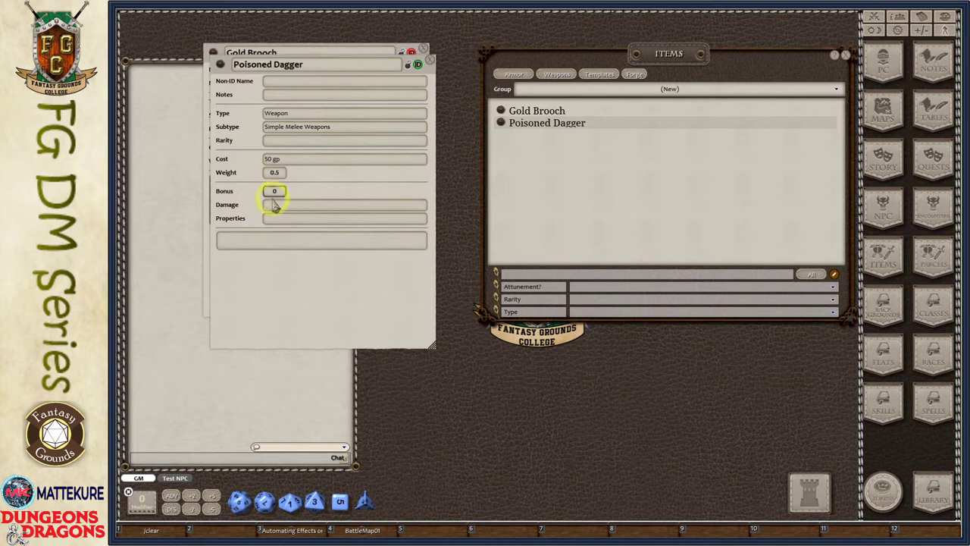
- Enlarge the item window and set damage to '1d6 piercing plus 1d4 poison damage'
left_click(277, 204)
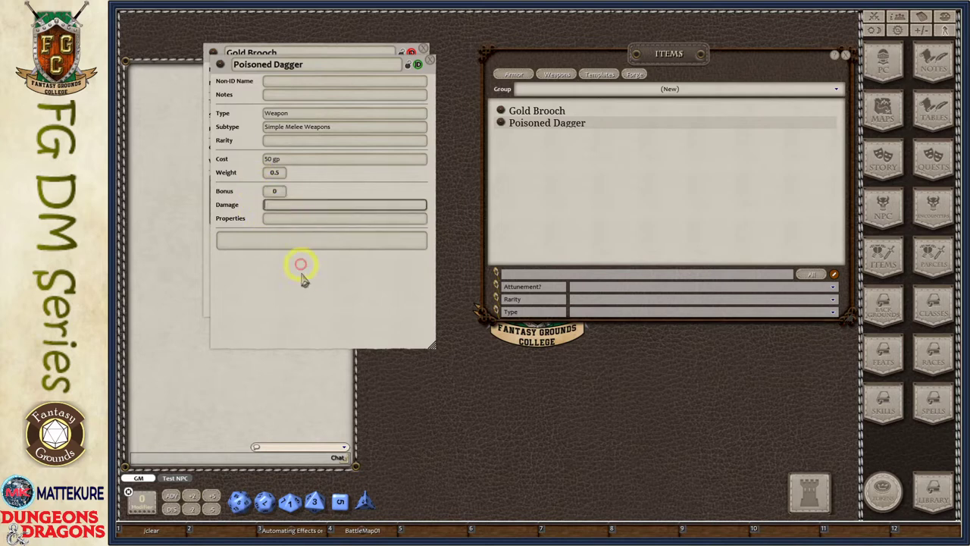
left_click_drag(431, 346, 468, 419)
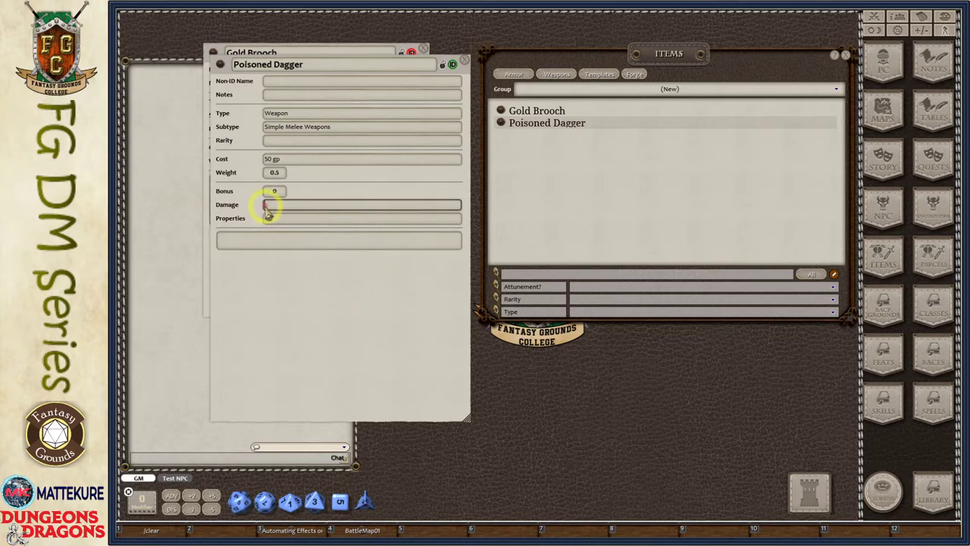
left_click(273, 207)
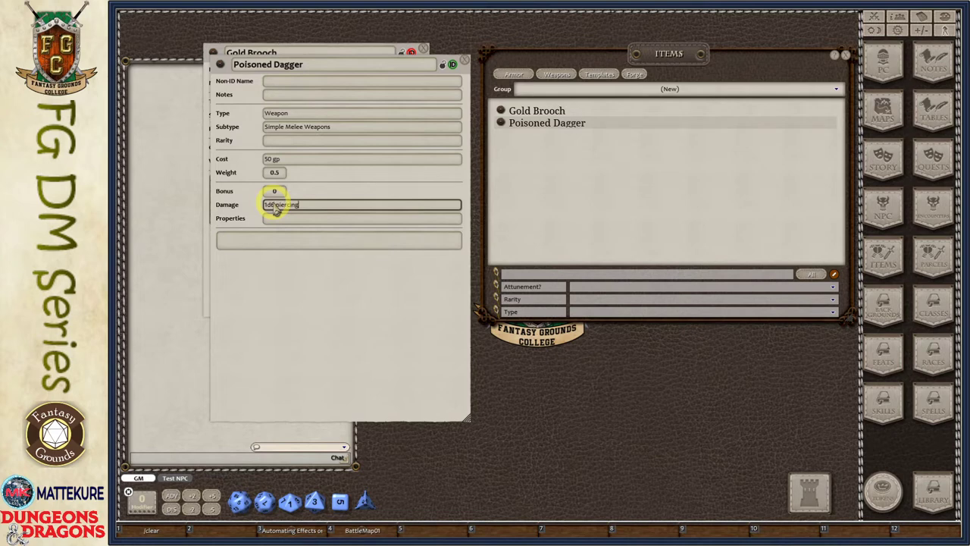
type("age")
type("son damage")
key("BackSpace")
key("BackSpace")
key("BackSpace")
key("BackSpace")
key("BackSpace")
key("BackSpace")
key("BackSpace")
left_click(293, 218)
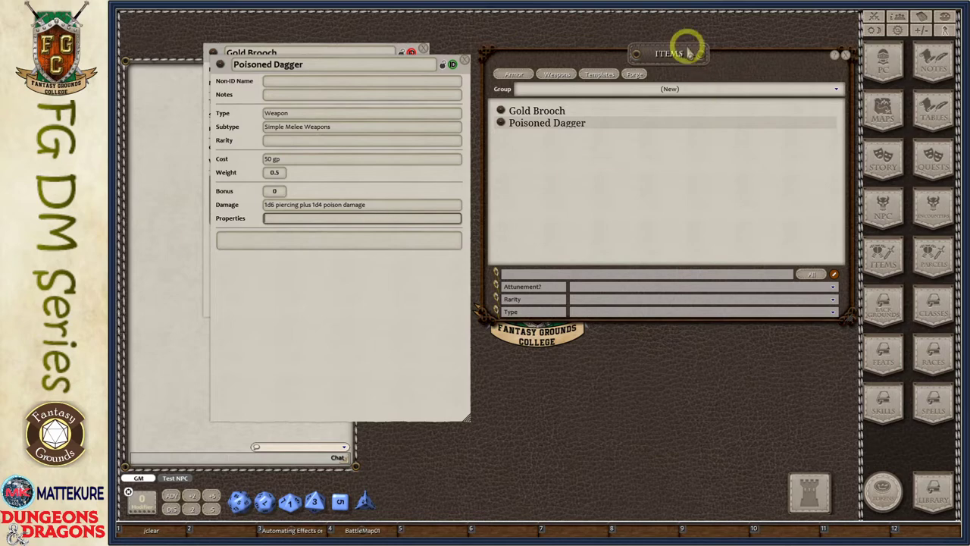
- Open the standard Dagger from the Weapons list as a reference
left_click(555, 75)
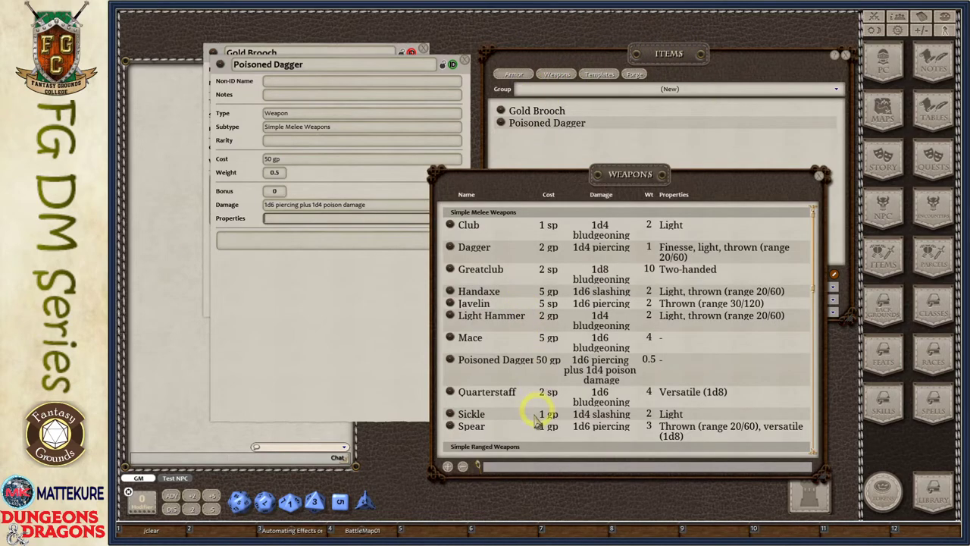
left_click(450, 247)
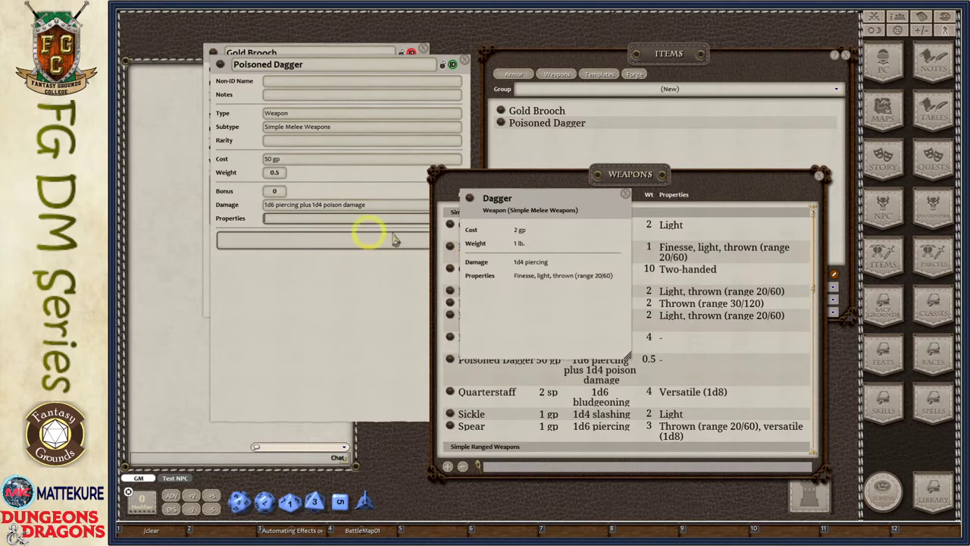
left_click(351, 220)
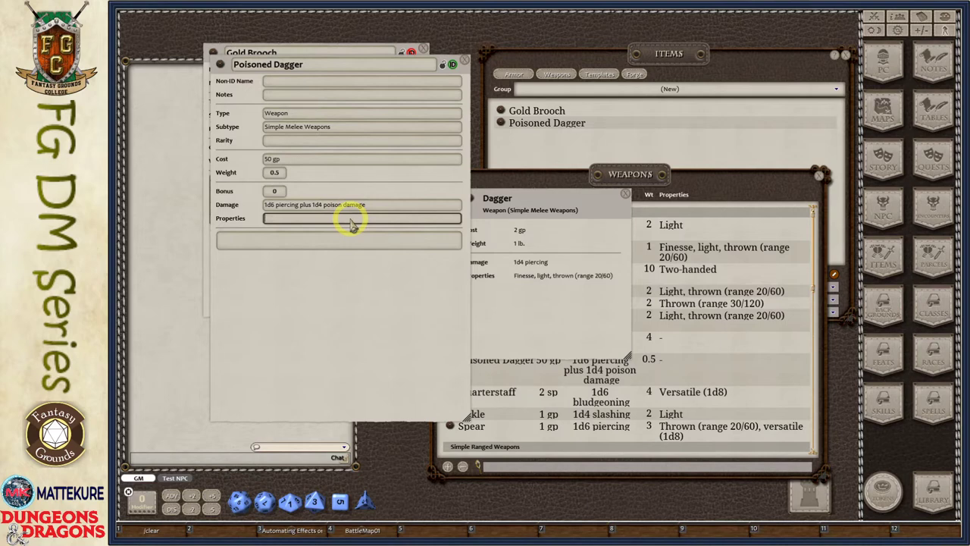
- Enter properties 'Finesse, light, thrown (range 20/60)' and description 'description of the dagger'
type("Finesse, light, thrown (")
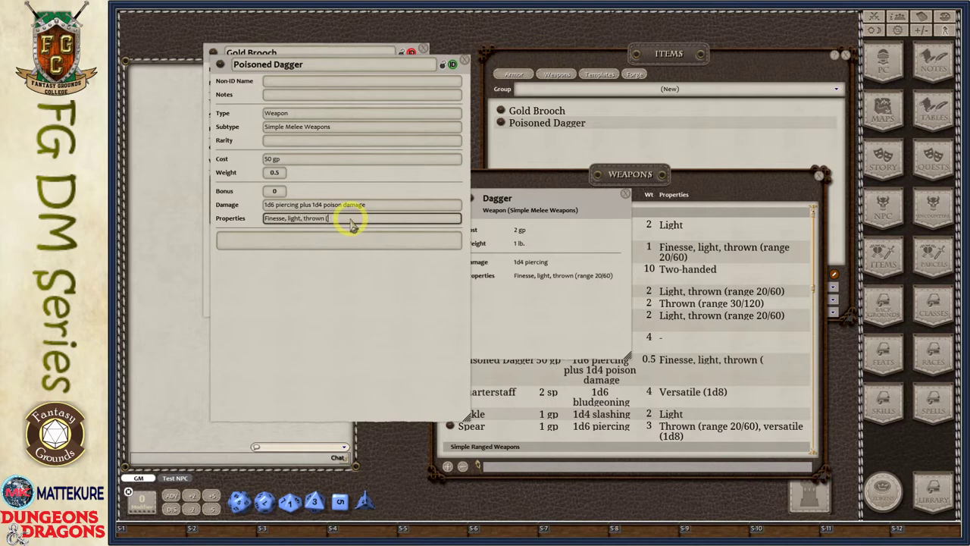
type("range 20/50")
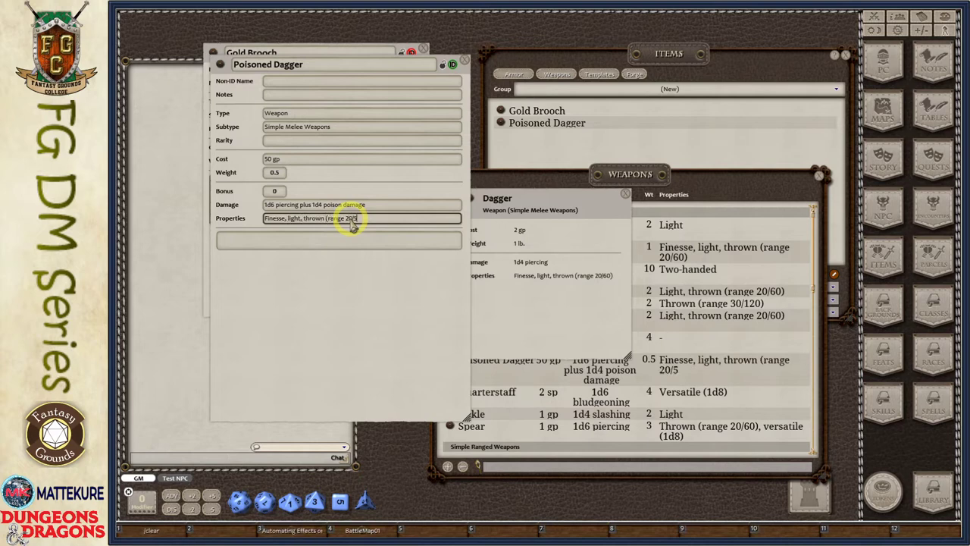
key("BackSpace")
key("BackSpace")
type("60)")
key("Tab")
type("des")
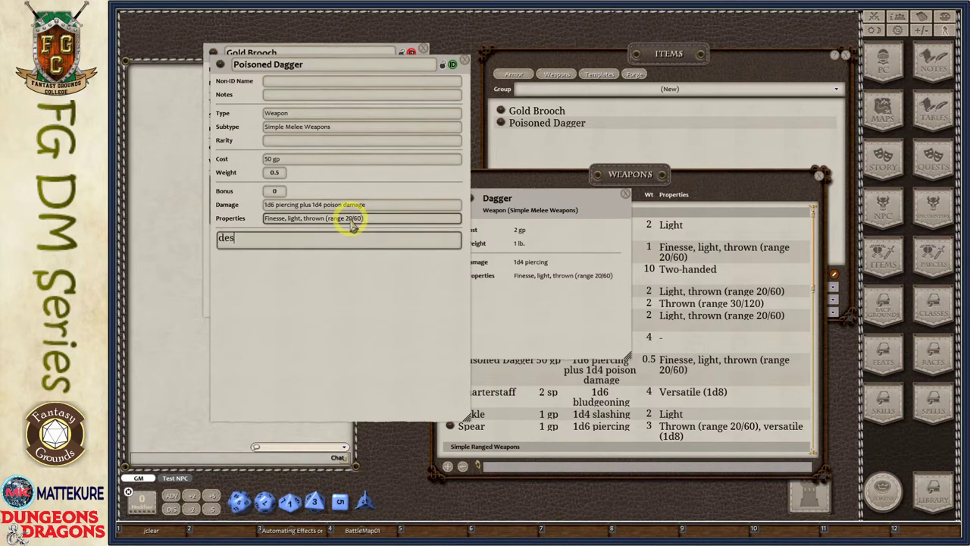
type("cription of the dagger")
left_click_drag(341, 368, 303, 329)
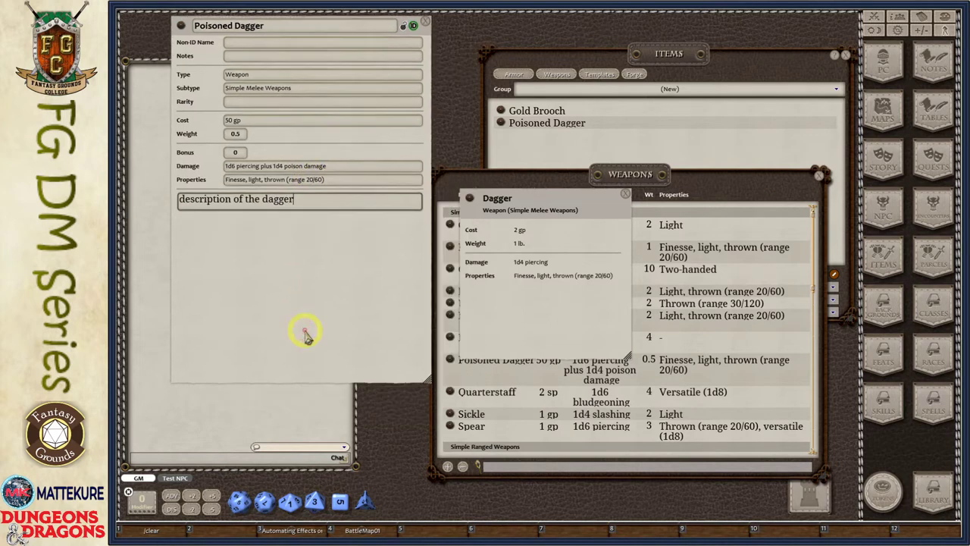
- Close the Dagger reference record and the standard weapons list
left_click(625, 194)
left_click(820, 176)
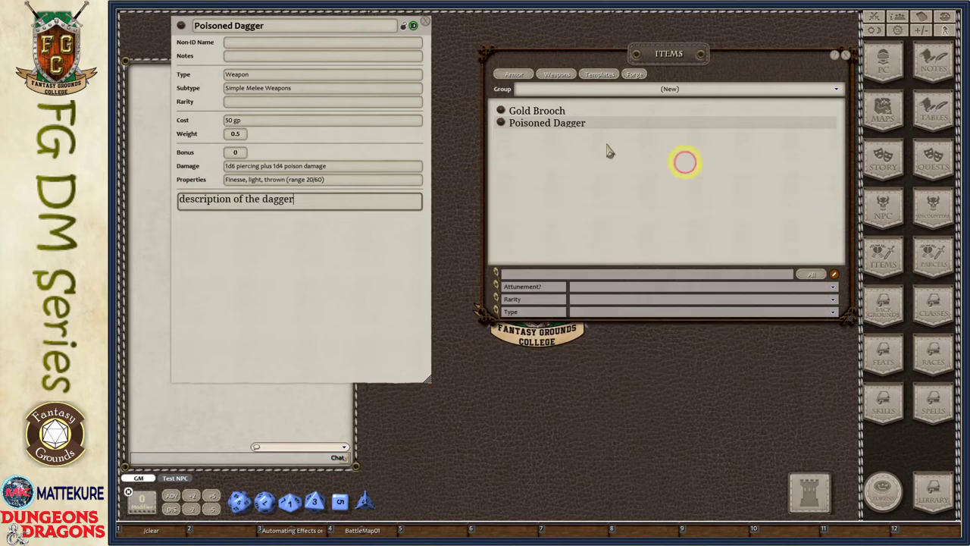
left_click(292, 56)
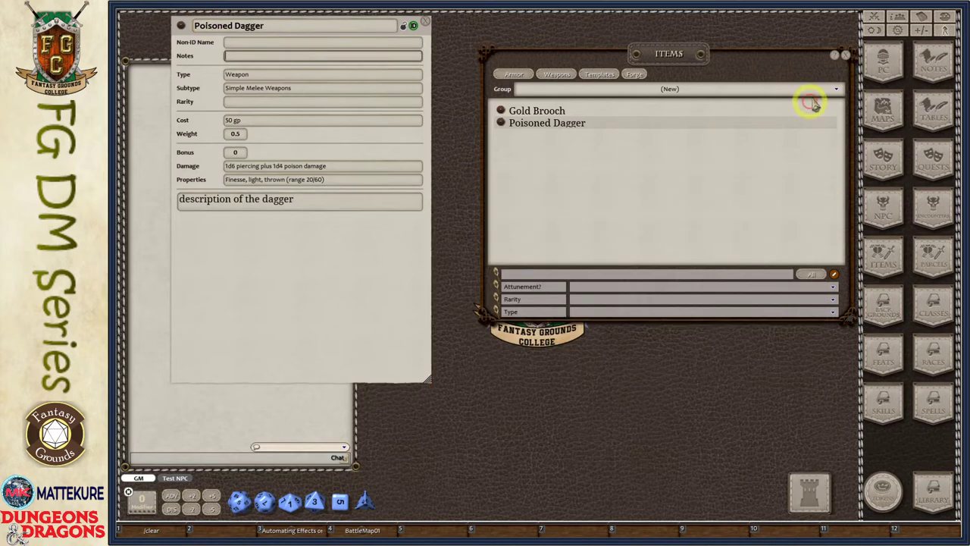
- Add the Poisoned Dagger to the centaur fighter's inventory
left_click(877, 65)
left_click(423, 235)
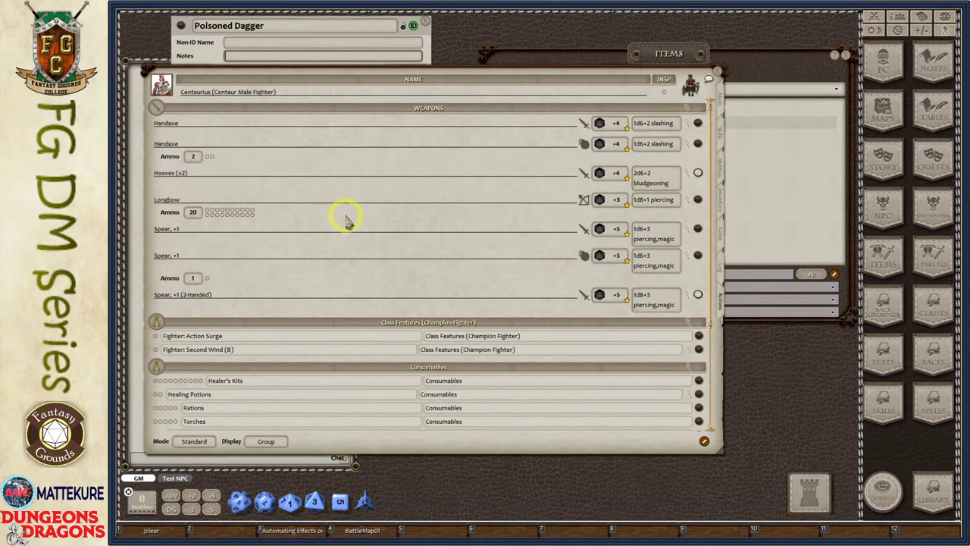
left_click(500, 94)
left_click_drag(500, 94, 664, 137)
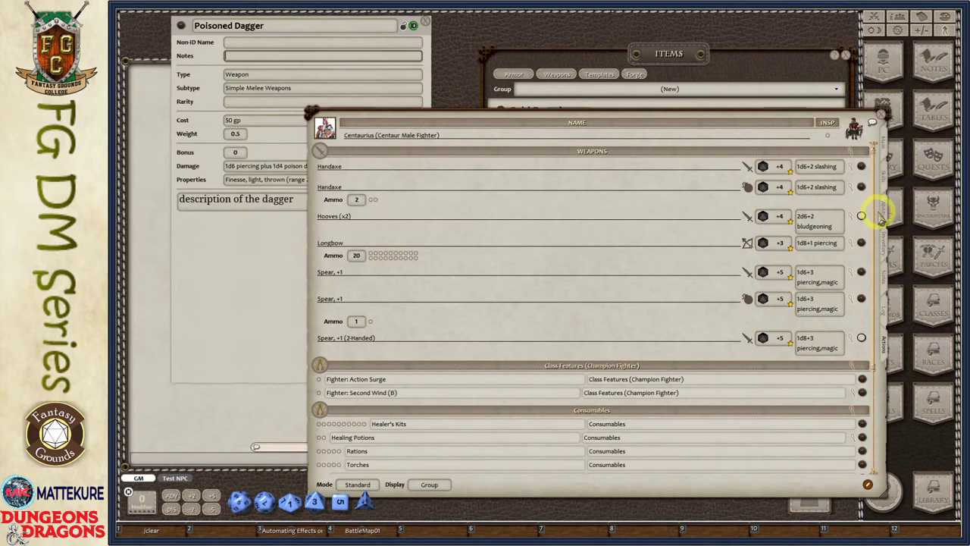
left_click(887, 246)
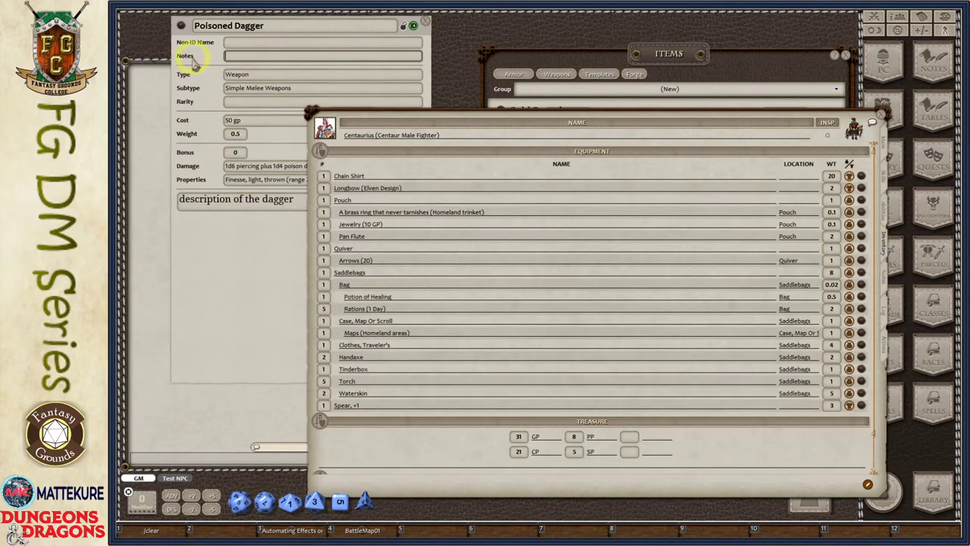
left_click_drag(184, 27, 567, 288)
- Check the Poisoned Dagger's attack details on the character sheet, then close the sheet
left_click(884, 346)
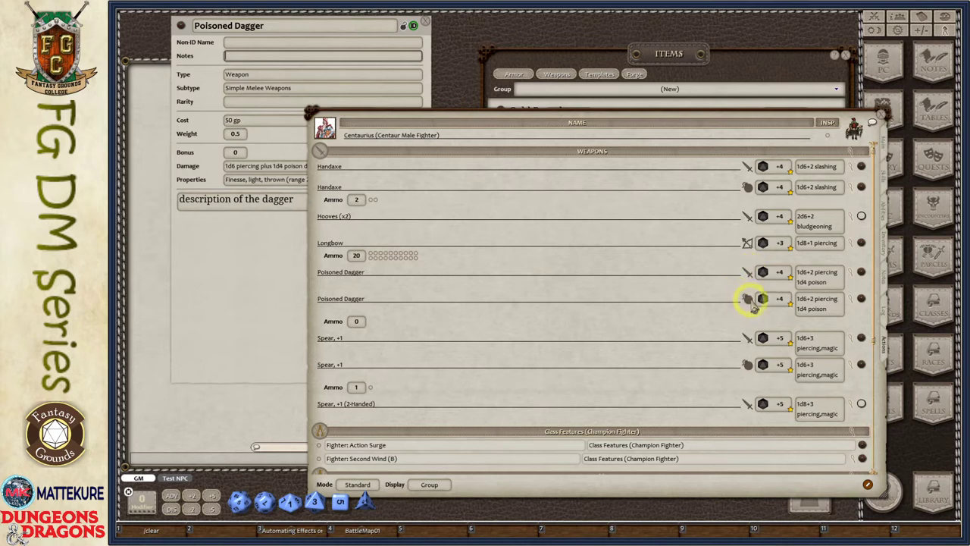
left_click(851, 276)
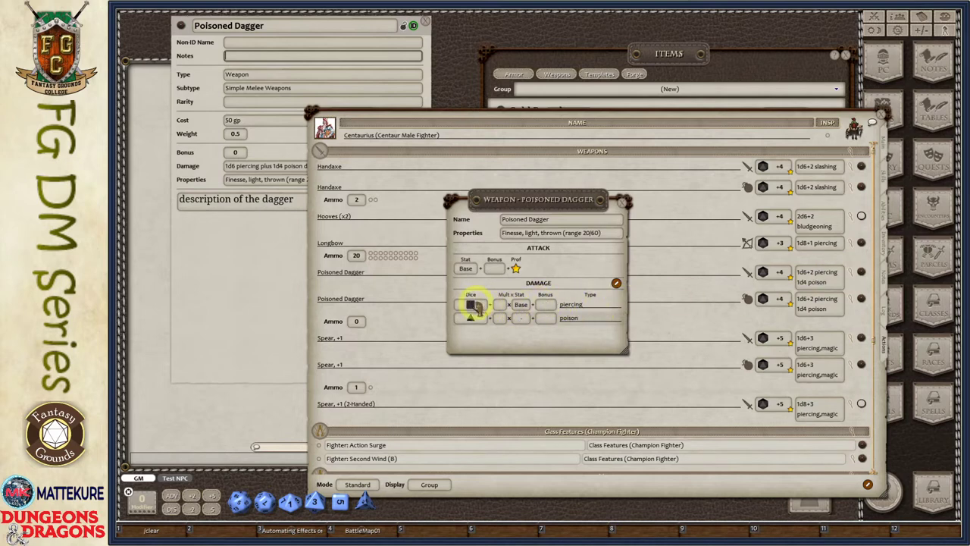
left_click(621, 203)
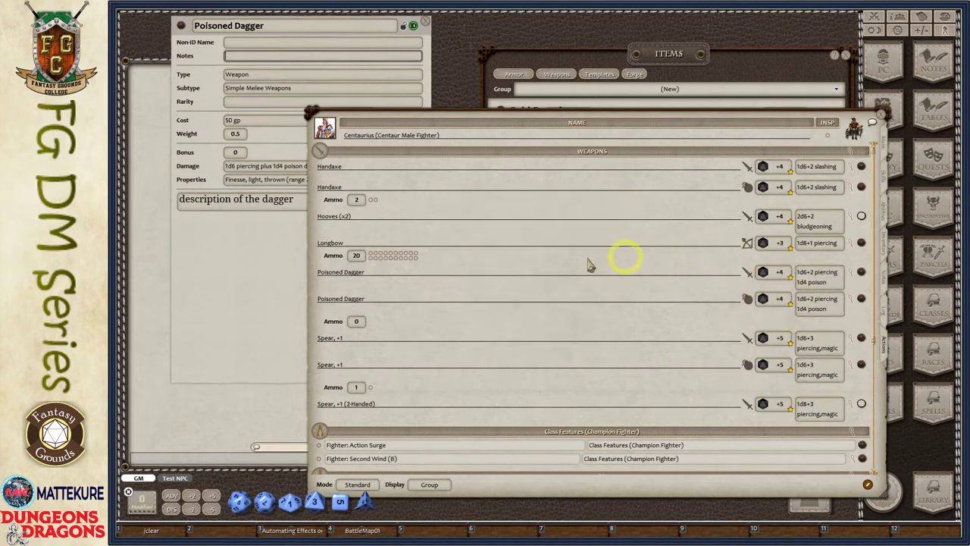
left_click(878, 115)
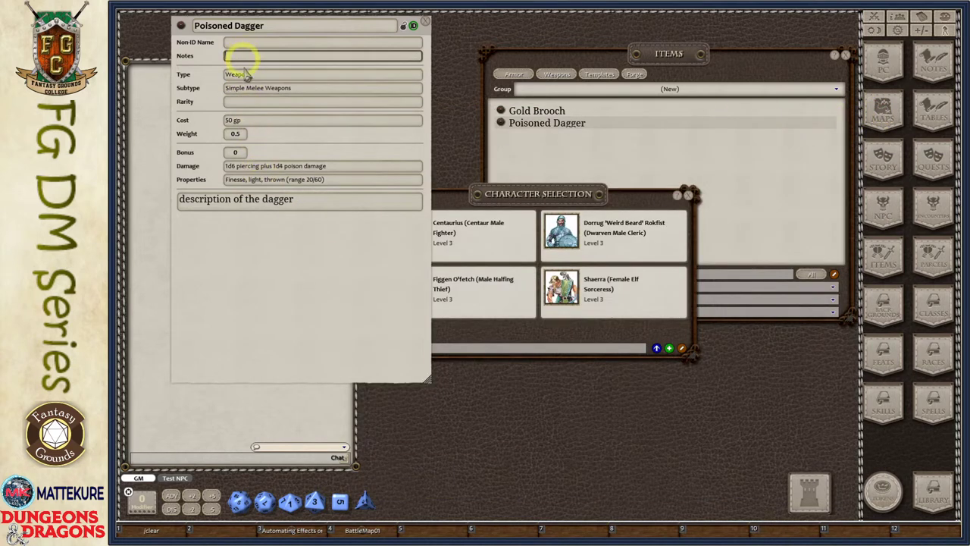
- Close the Poisoned Dagger and Gold Brooch item records
left_click_drag(270, 327, 271, 346)
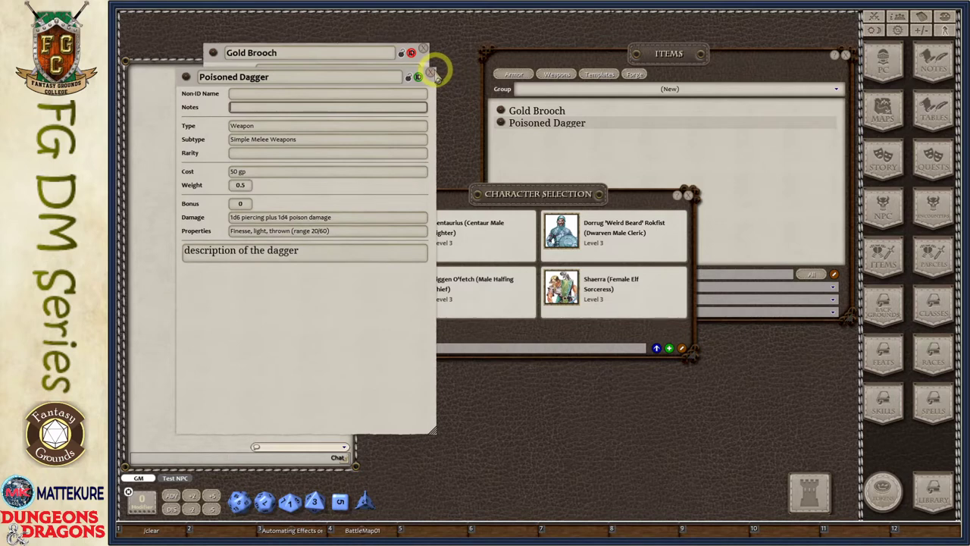
left_click(423, 75)
left_click(423, 50)
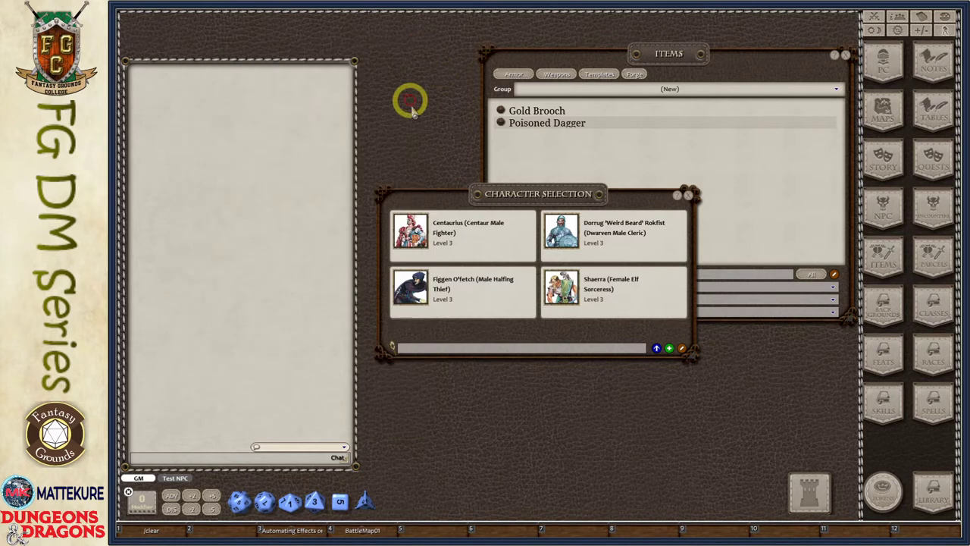
- Close Character Selection and open the Magic Item Forge below the Items list
left_click(688, 195)
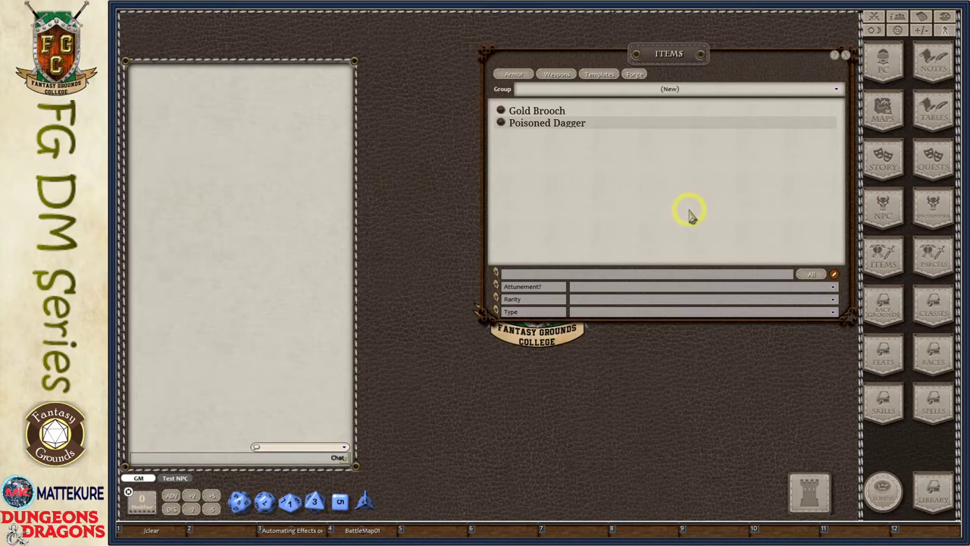
left_click_drag(690, 47, 647, 49)
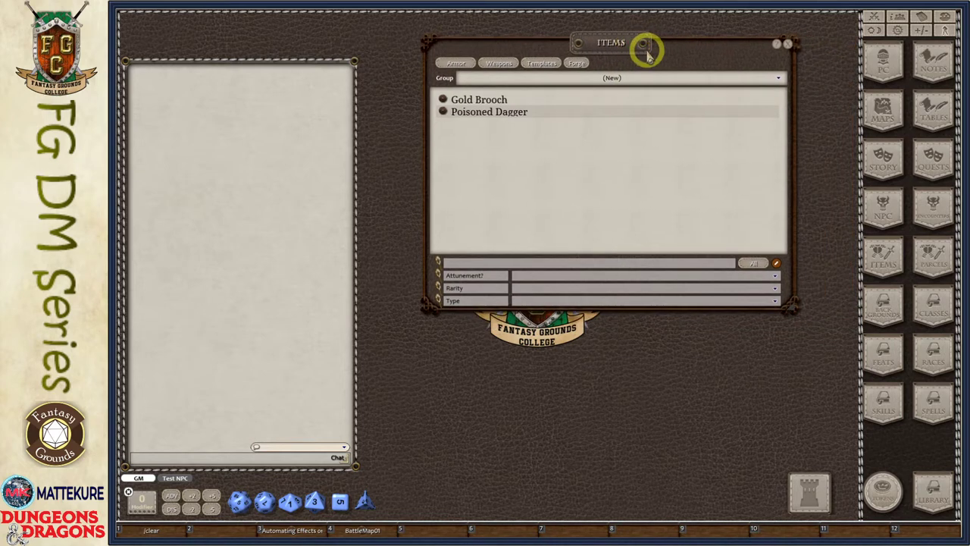
left_click(577, 64)
left_click_drag(551, 213, 586, 347)
left_click_drag(574, 222, 548, 218)
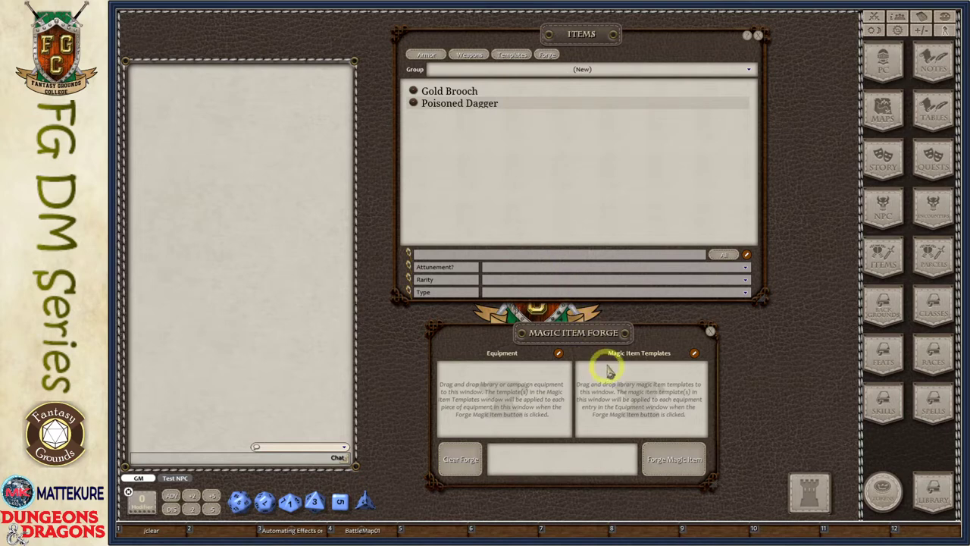
- Place the forge at upper left with Items beside it, and show Item Templates
left_click_drag(610, 332, 410, 67)
left_click_drag(584, 37, 675, 56)
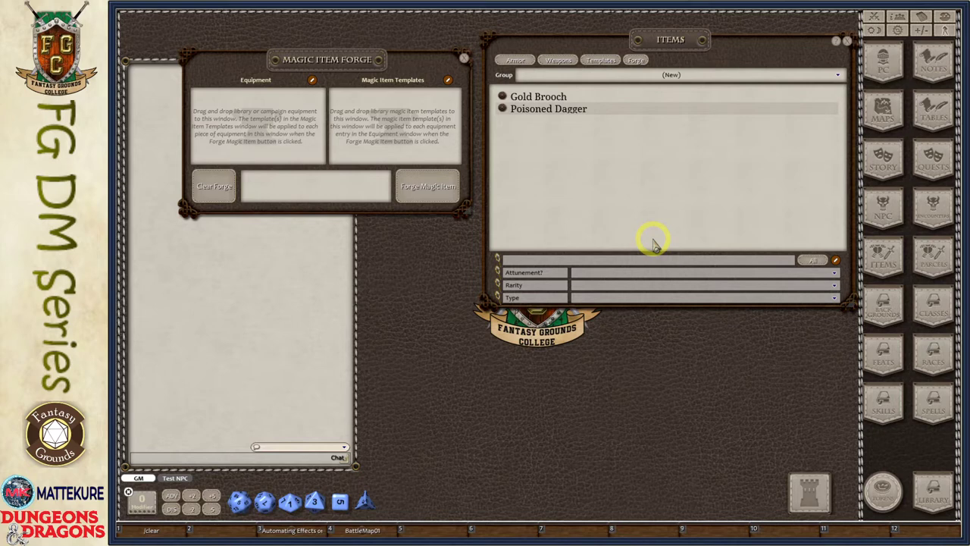
left_click(599, 61)
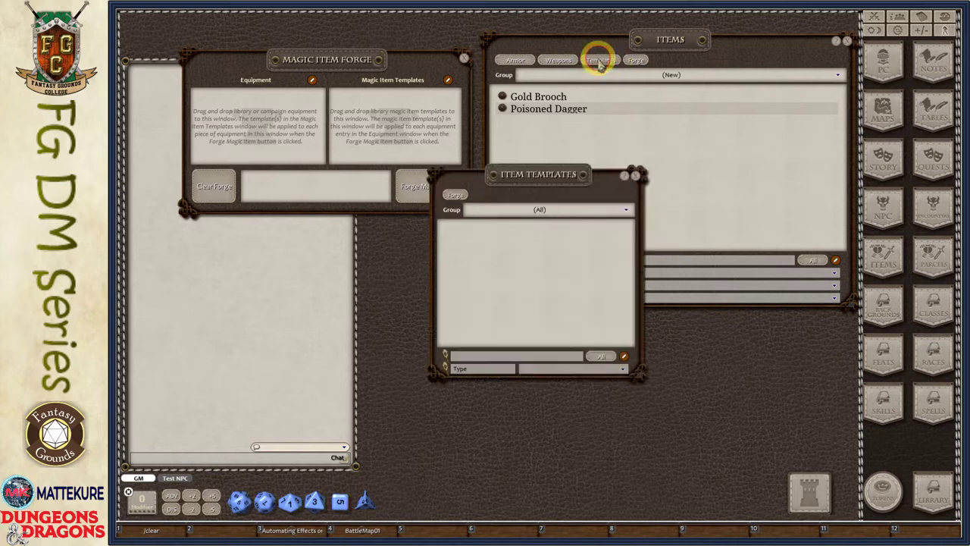
- Create a new item template named Flameblade with type Weapon
right_click(490, 253)
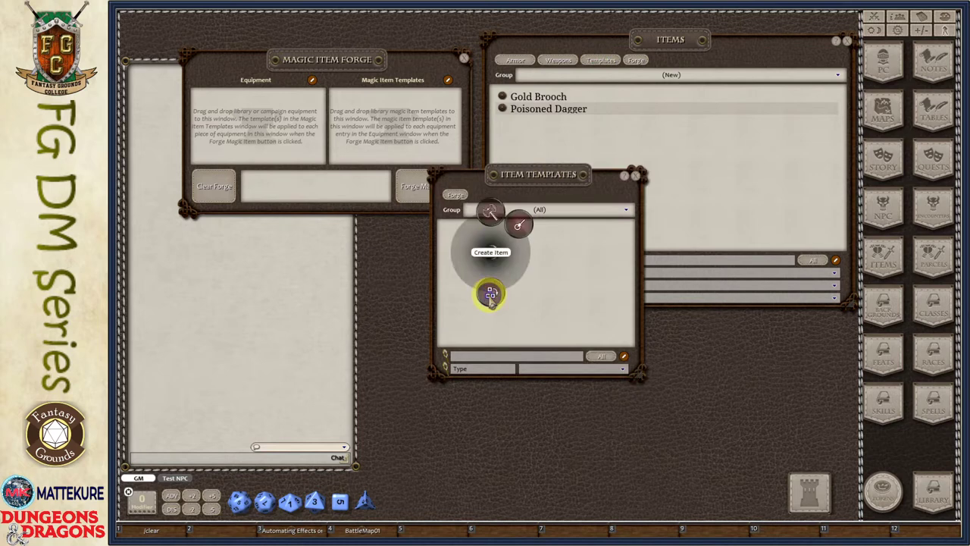
left_click(489, 294)
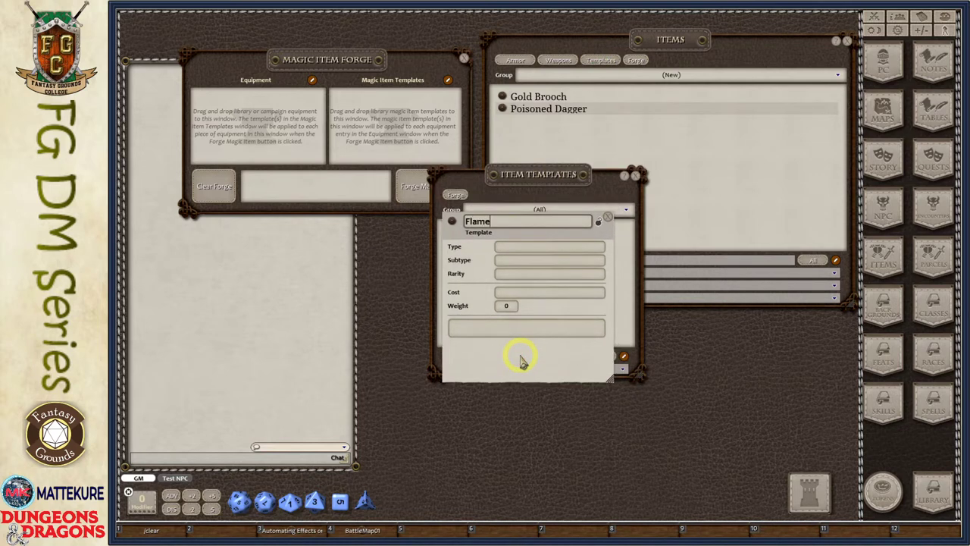
type("Flameblade")
key("Tab")
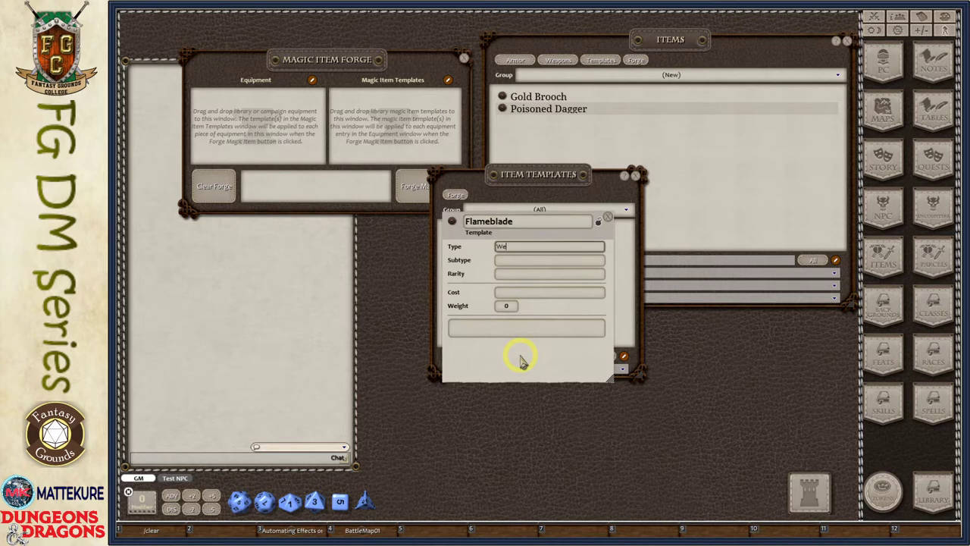
key("Tab")
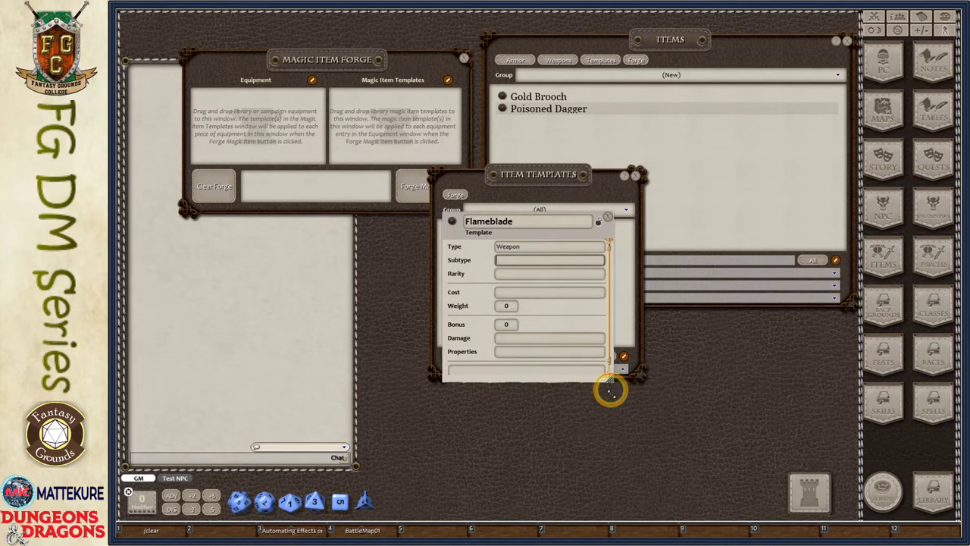
left_click_drag(610, 381, 626, 475)
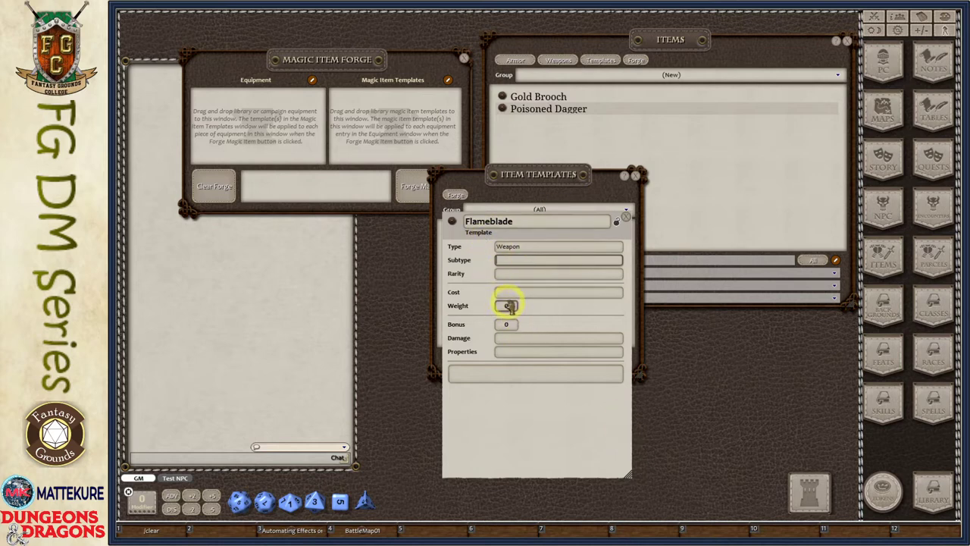
- Set the Flameblade template's rarity to Rare and bonus to +1
left_click(509, 275)
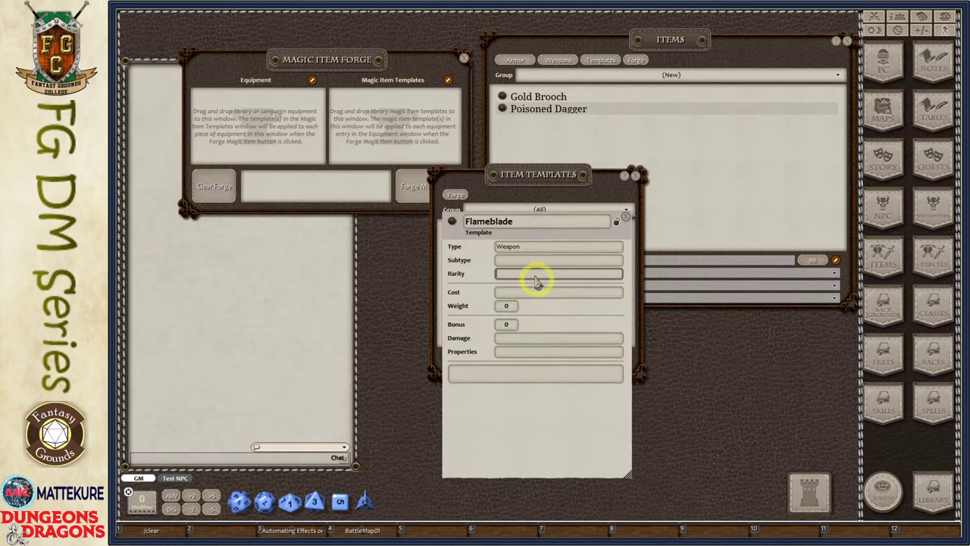
left_click_drag(523, 419, 608, 408)
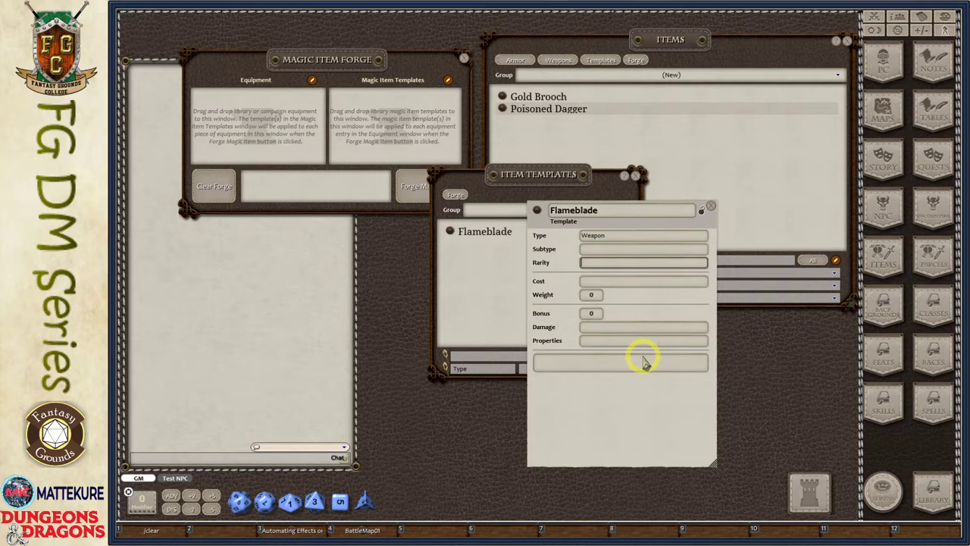
left_click(597, 264)
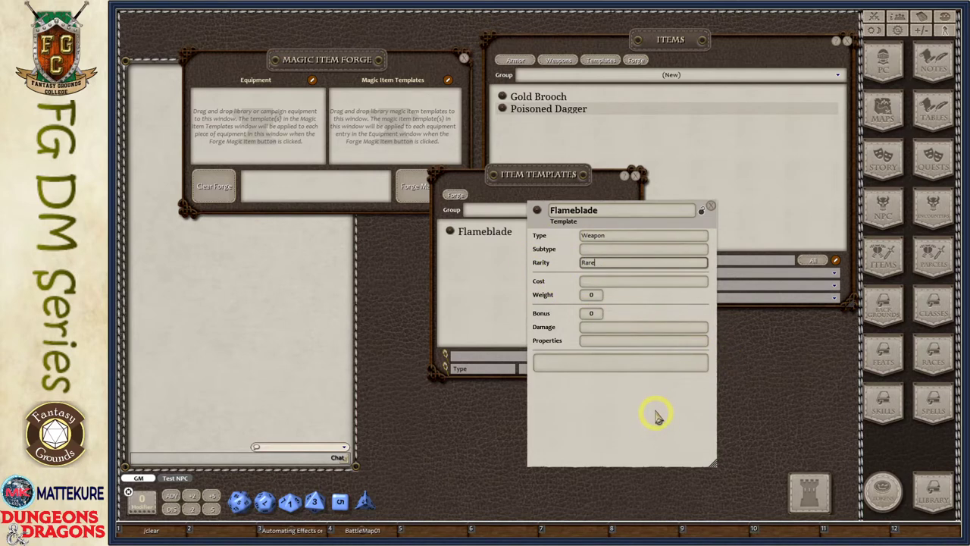
left_click_drag(658, 423, 667, 396)
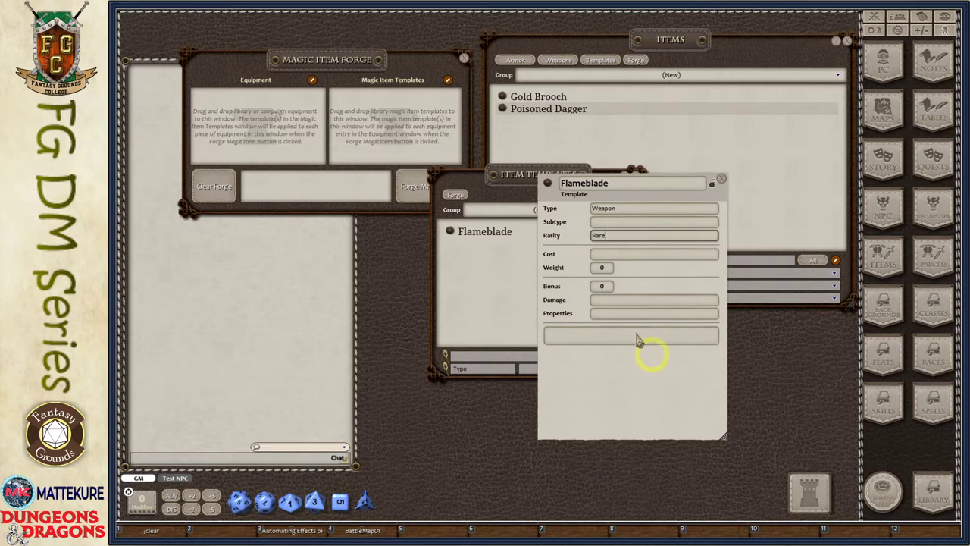
left_click(603, 286)
type("1")
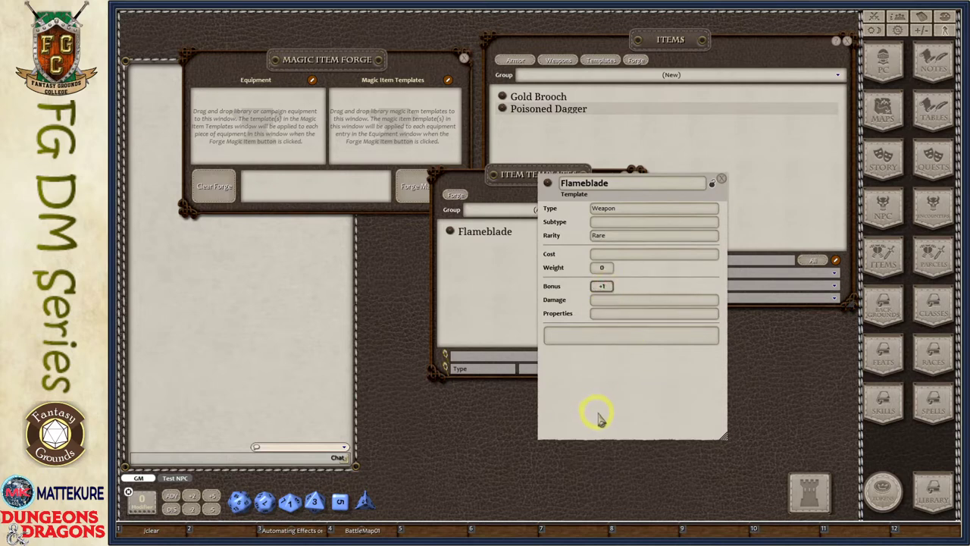
- Give the template 2d6 fire damage and the description 'description of flameblade'
left_click(620, 302)
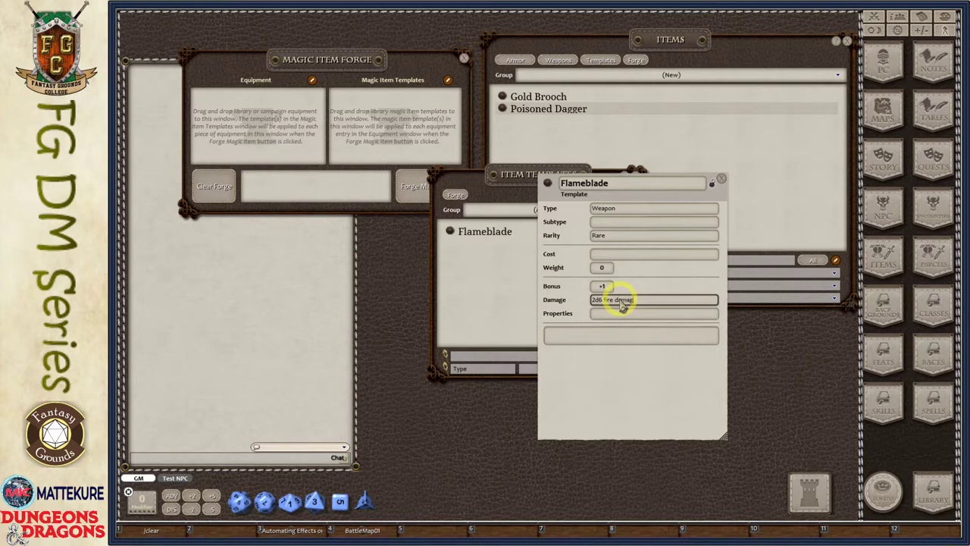
key("Tab")
key("Tab")
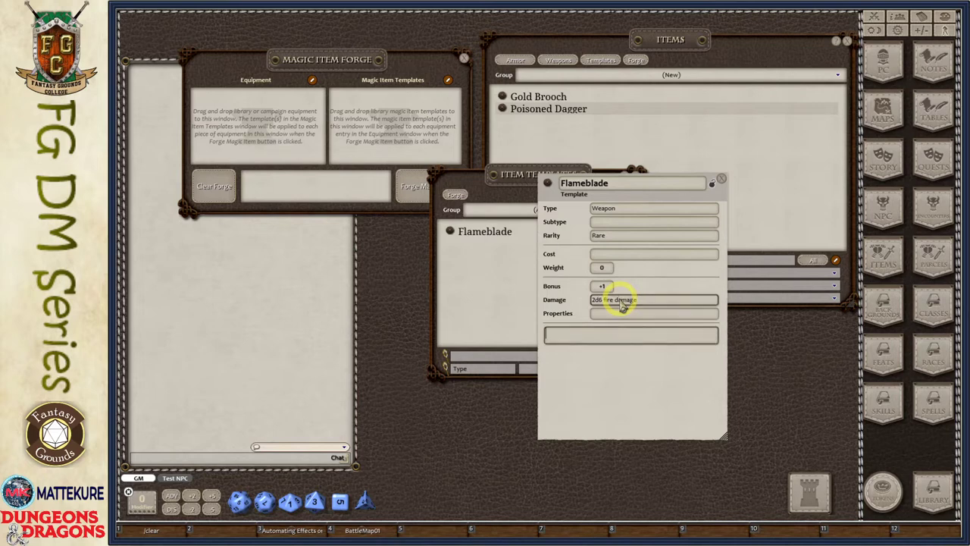
left_click(620, 335)
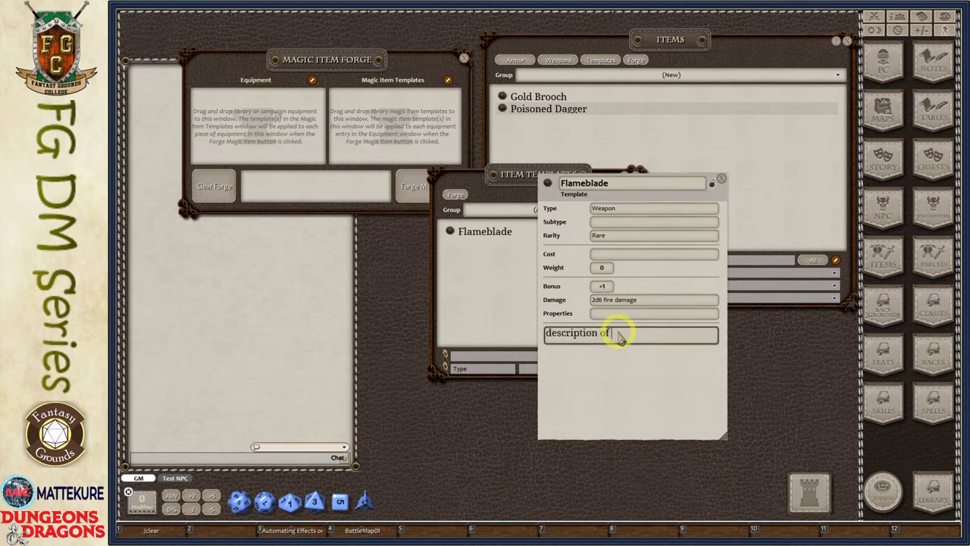
key("Tab")
left_click_drag(622, 393, 678, 403)
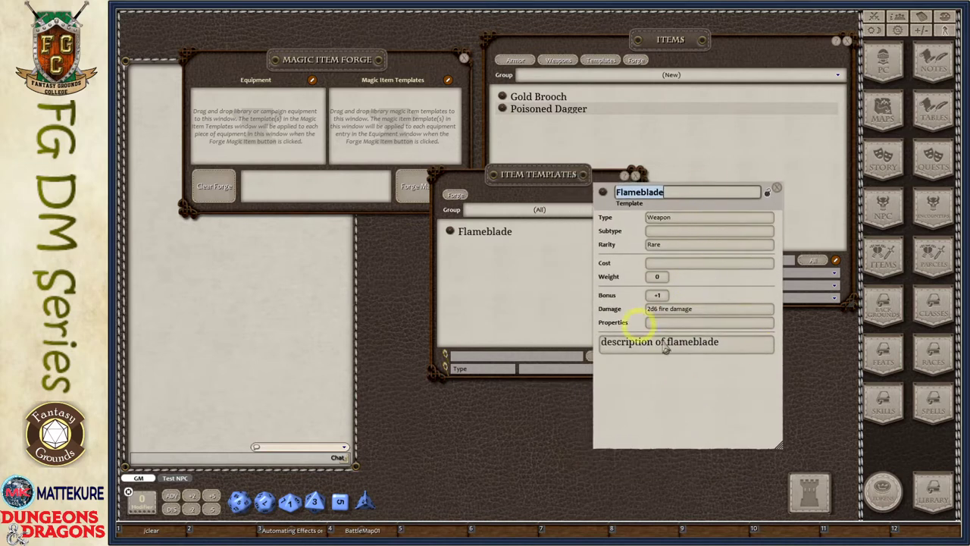
left_click_drag(555, 179, 504, 295)
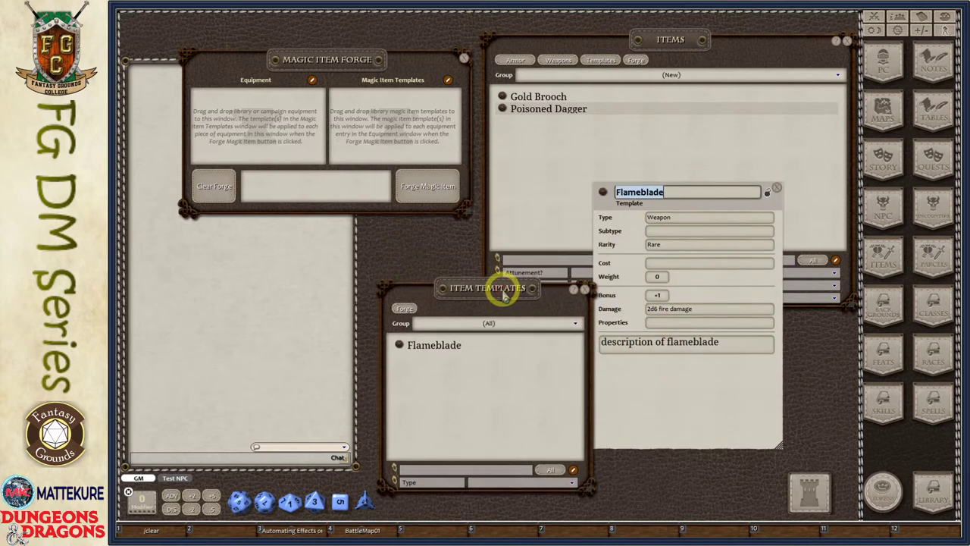
- Load the Mace and the Flameblade template into the Magic Item Forge
left_click(557, 61)
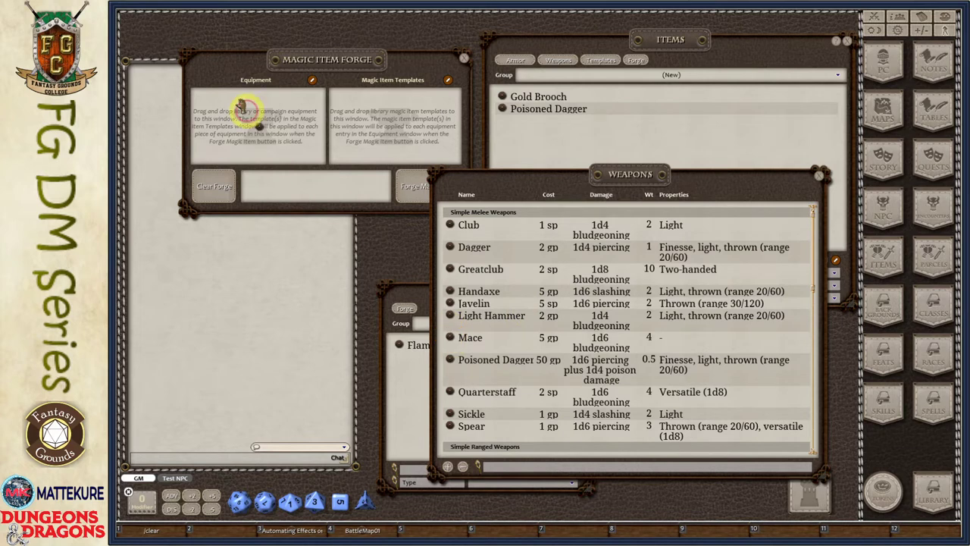
left_click_drag(240, 124, 240, 124)
left_click(819, 176)
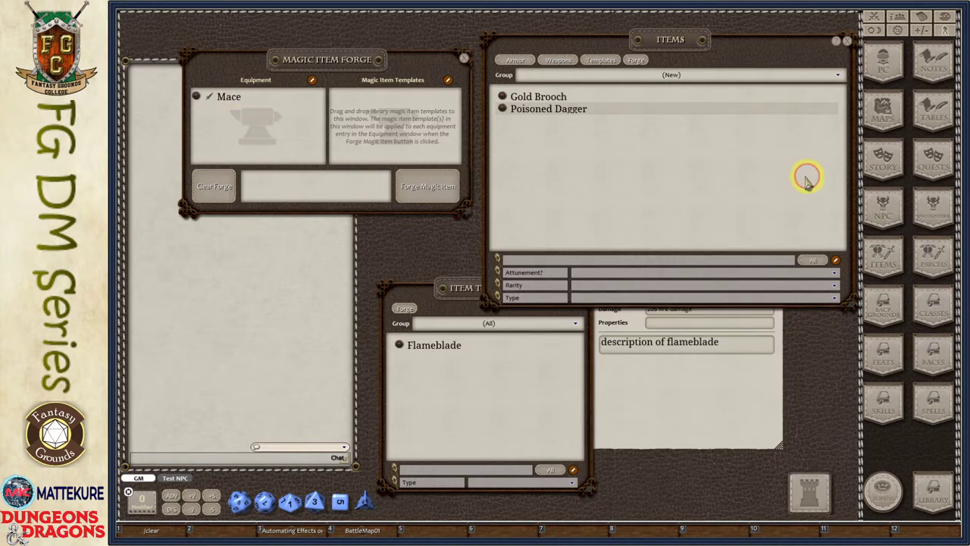
left_click(644, 362)
left_click(606, 192)
left_click_drag(604, 192, 404, 119)
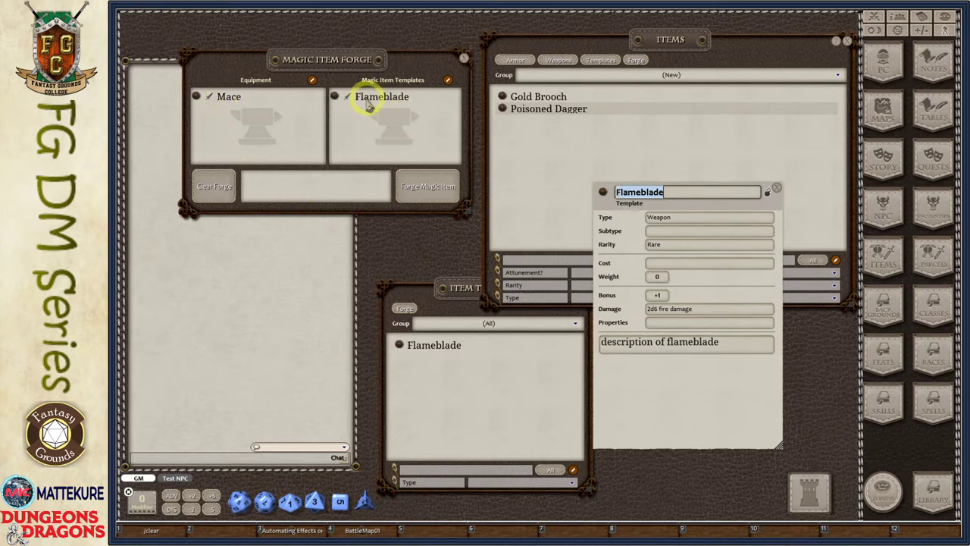
- Forge Mace [Flameblade], +1 and enlarge its new record window
left_click(428, 197)
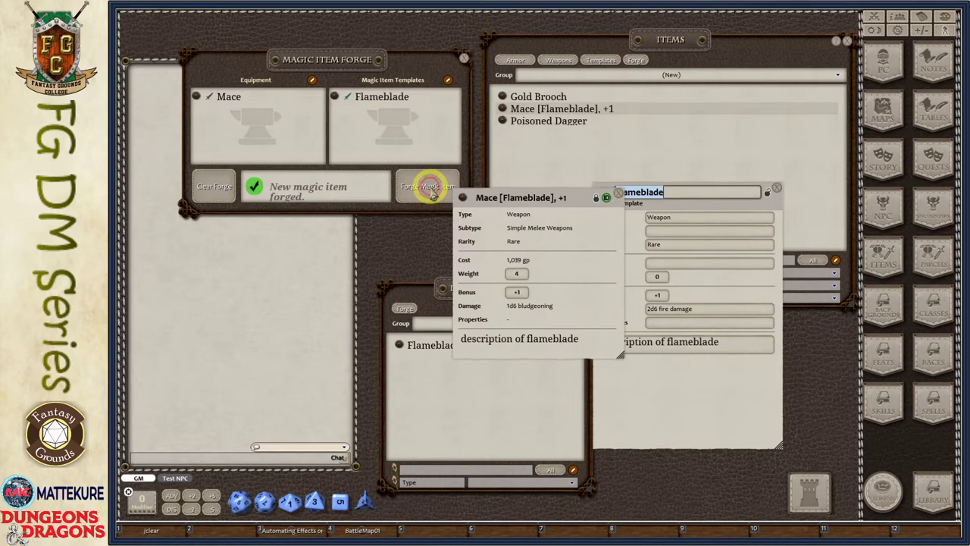
left_click_drag(576, 310, 496, 231)
left_click_drag(532, 268, 726, 432)
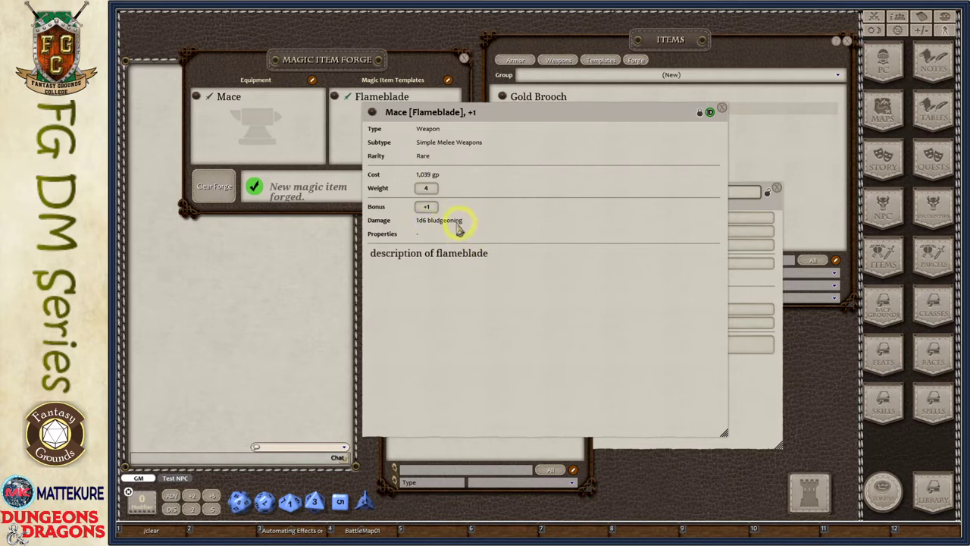
left_click_drag(500, 319, 331, 333)
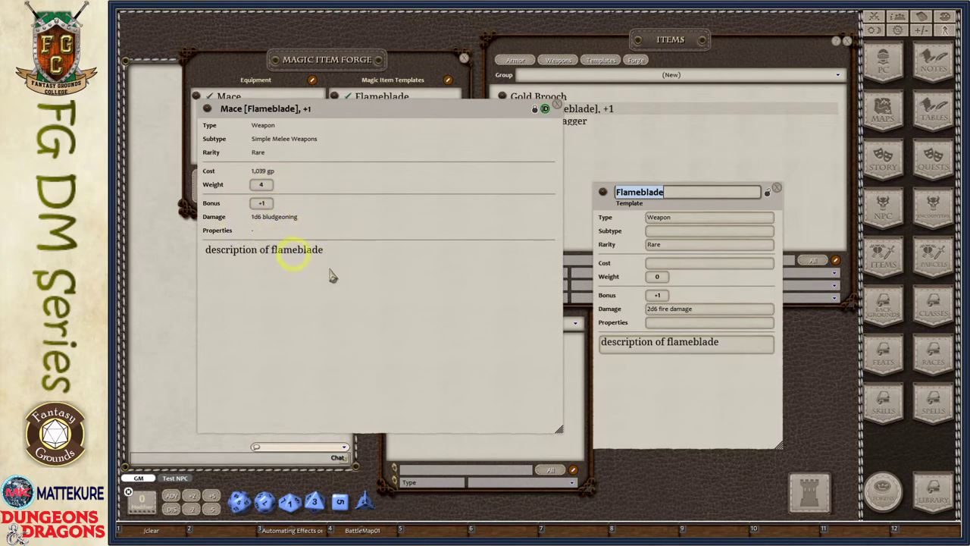
- Unlock Mace [Flameblade], +1, change damage to '1d6 bludgeoning plus 2d6 fire damage', relock and close it
left_click(732, 346)
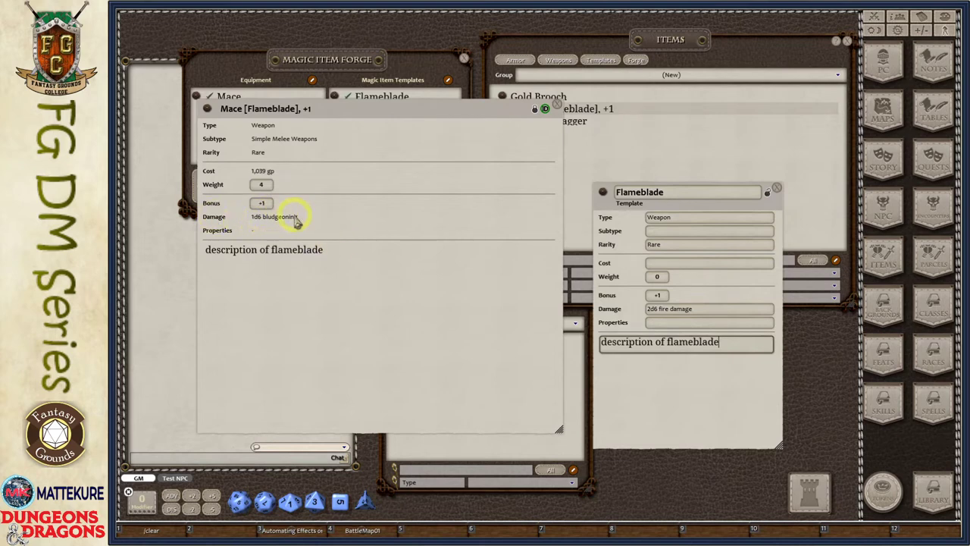
left_click(623, 301)
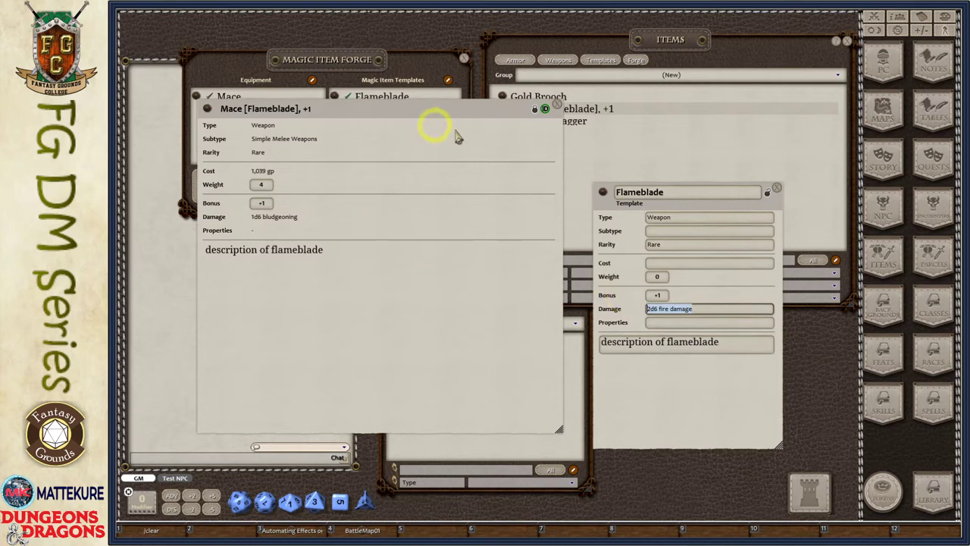
left_click(535, 108)
left_click(327, 250)
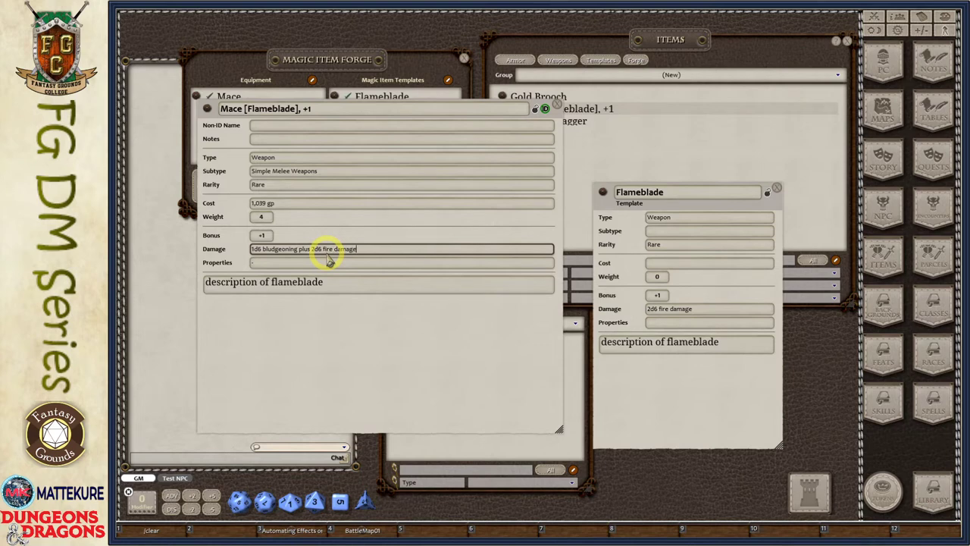
left_click(534, 109)
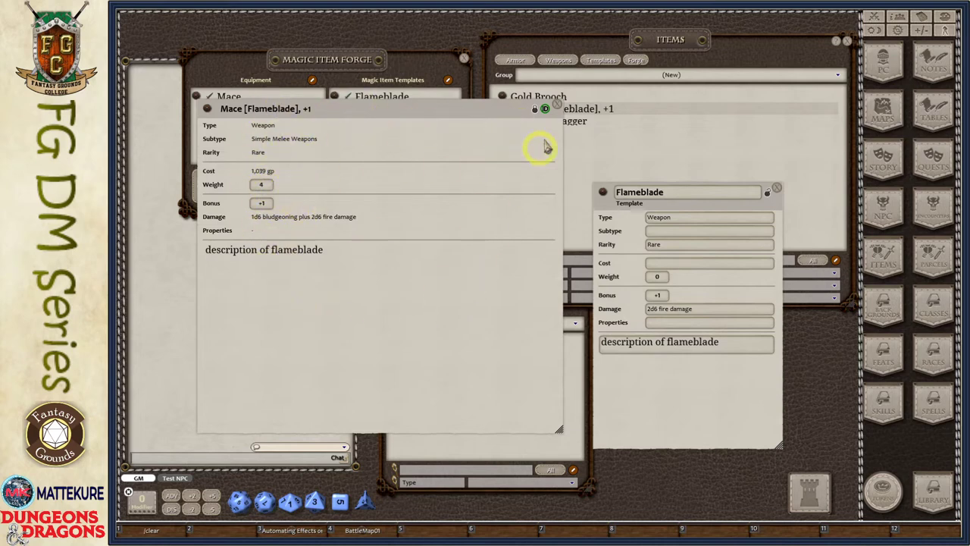
left_click(558, 108)
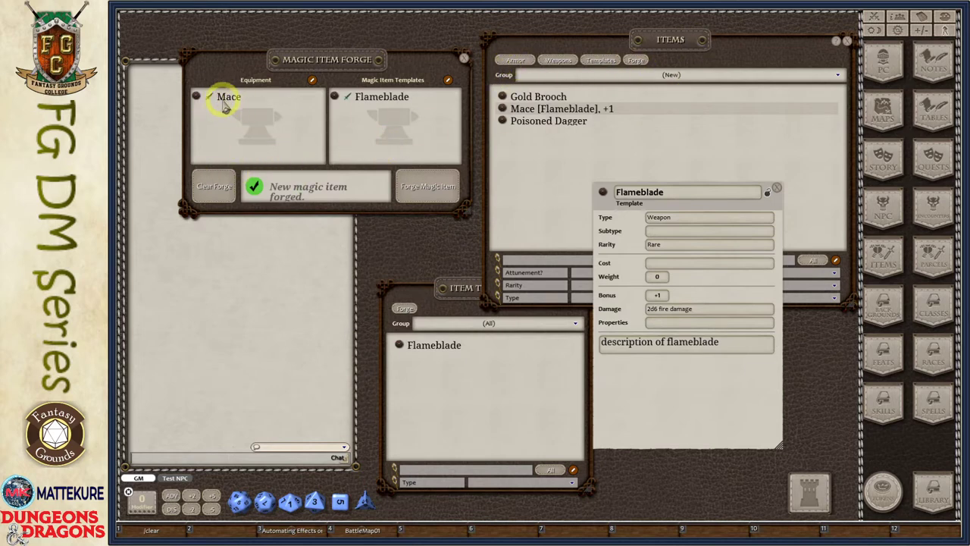
- Add the Dagger, Handaxe and Quarterstaff to the forge and forge their Flameblade versions
left_click(557, 60)
left_click_drag(450, 246, 212, 121)
left_click_drag(450, 291, 261, 138)
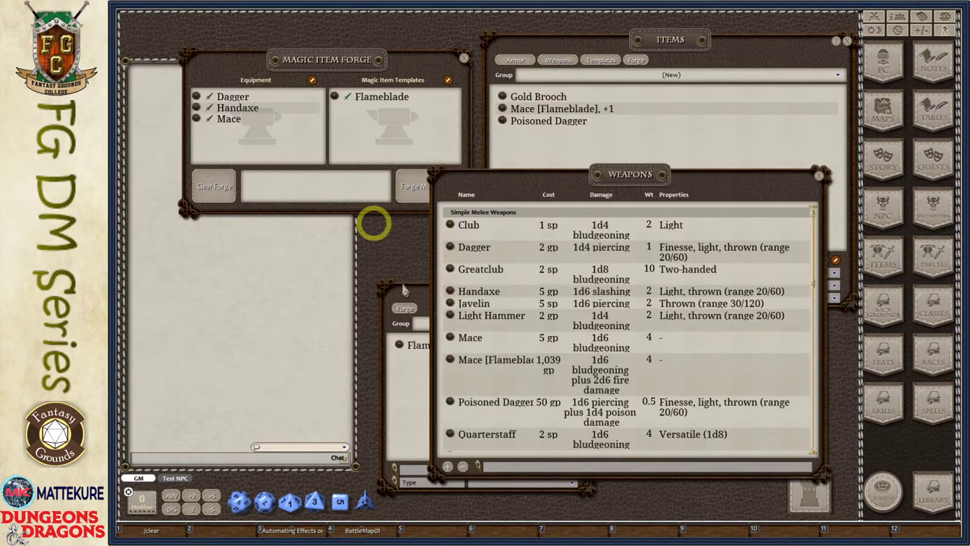
left_click_drag(449, 433, 229, 135)
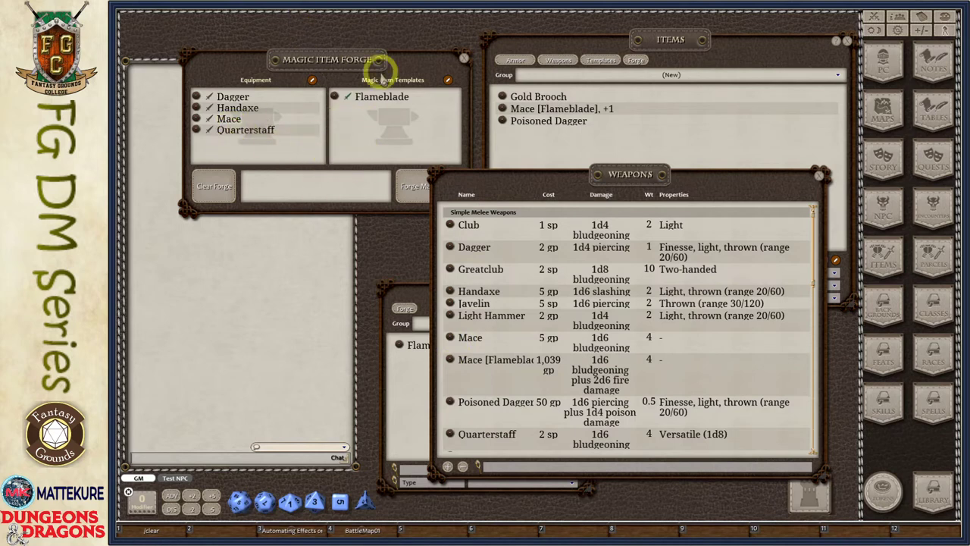
left_click(296, 197)
left_click(428, 190)
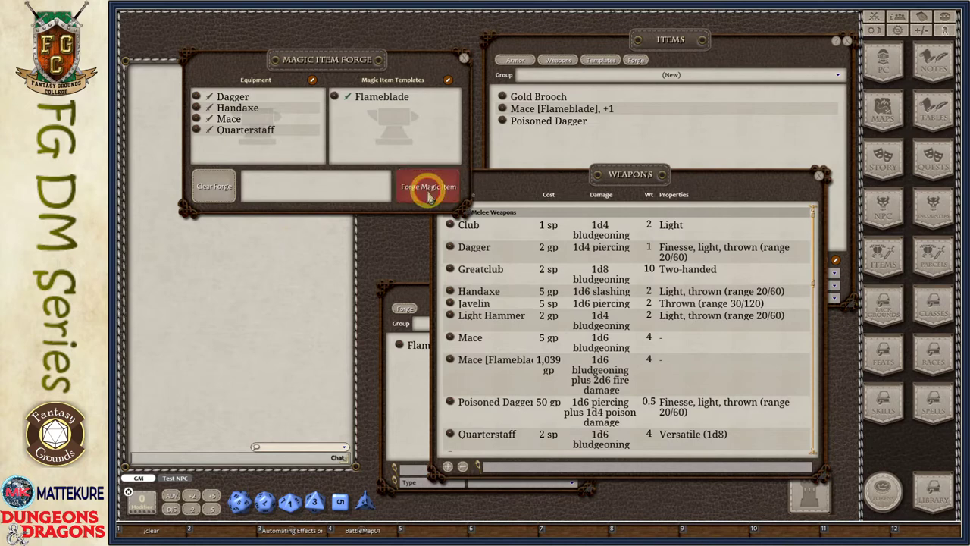
- Close the new Dagger, Mace, Quarterstaff and Handaxe [Flameblade] records
left_click_drag(557, 218, 544, 261)
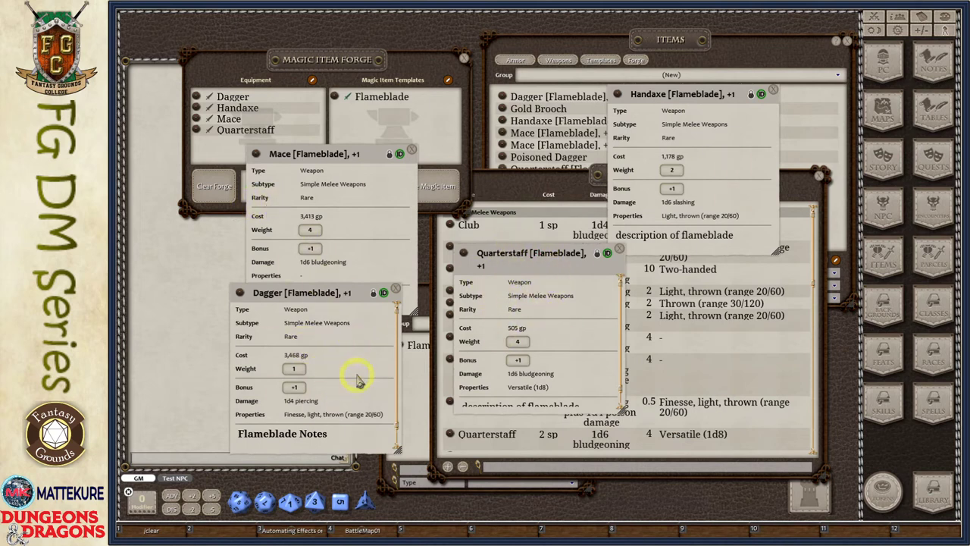
left_click(396, 291)
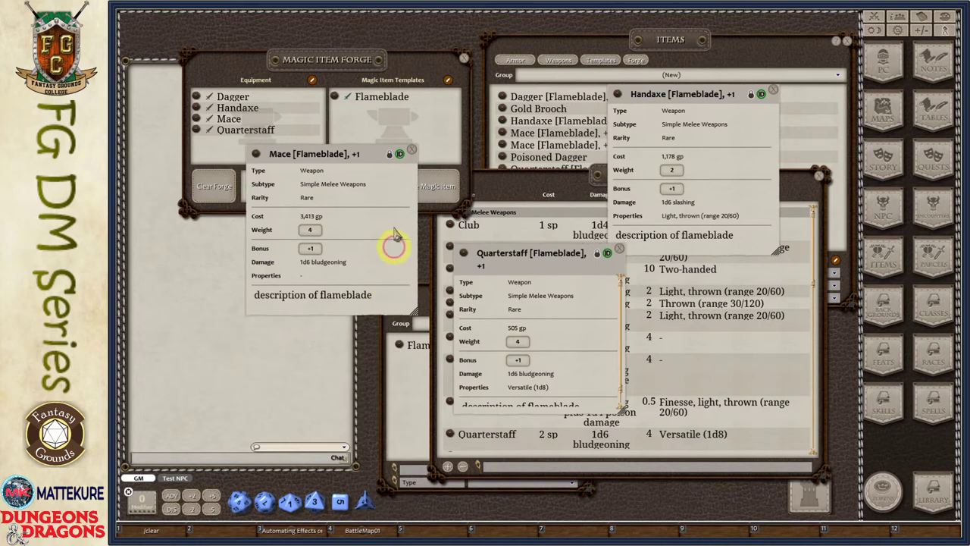
left_click(411, 151)
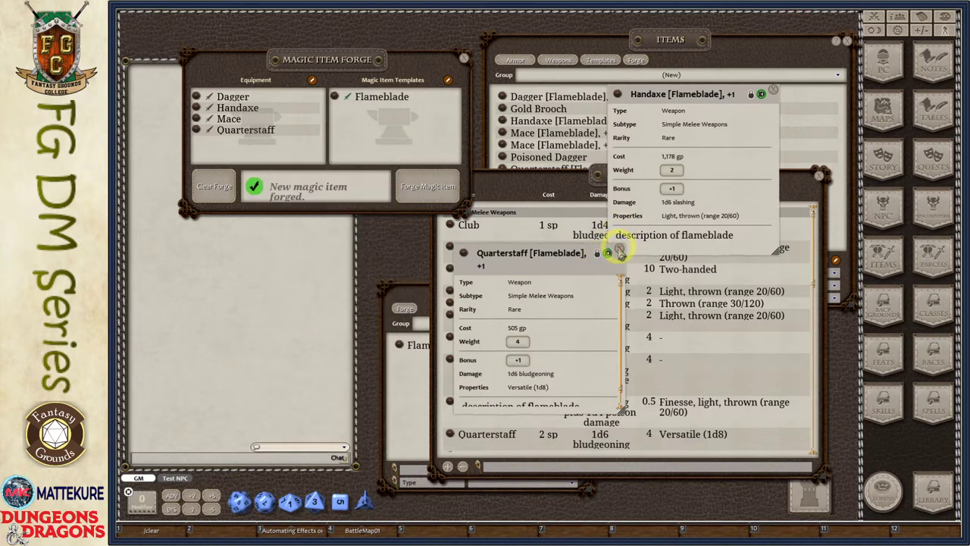
left_click(621, 250)
left_click(773, 92)
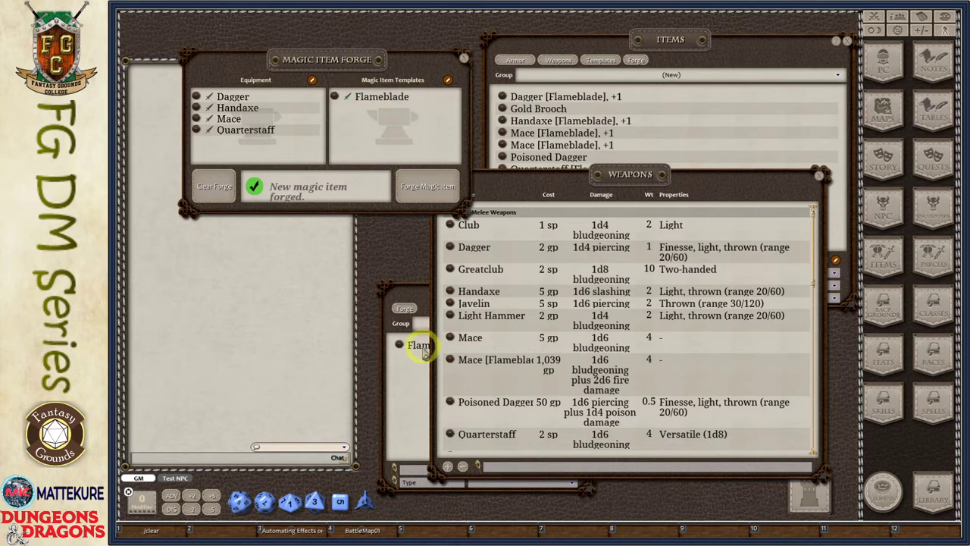
left_click_drag(428, 295, 245, 248)
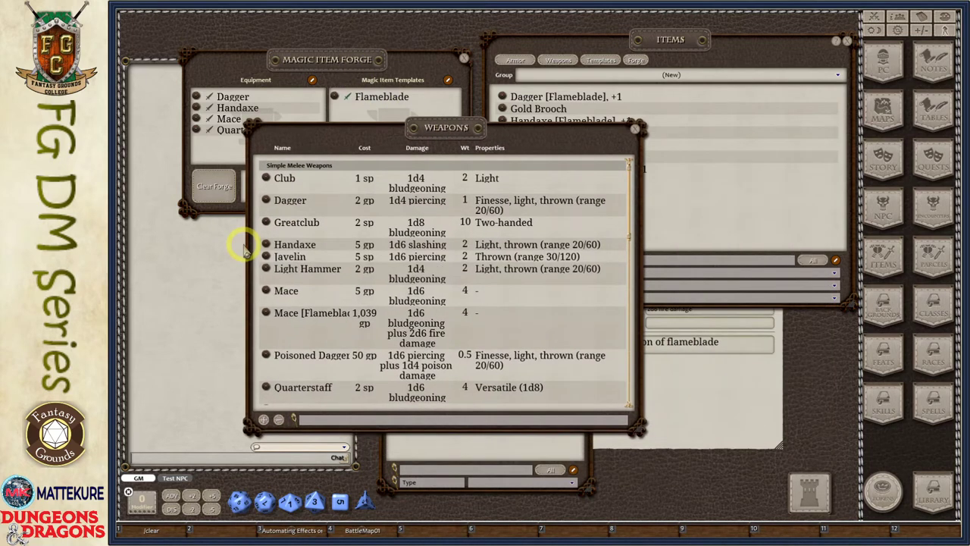
- Close the Weapons and Item Templates windows, lock the Flameblade template, and clear the forge
left_click(634, 130)
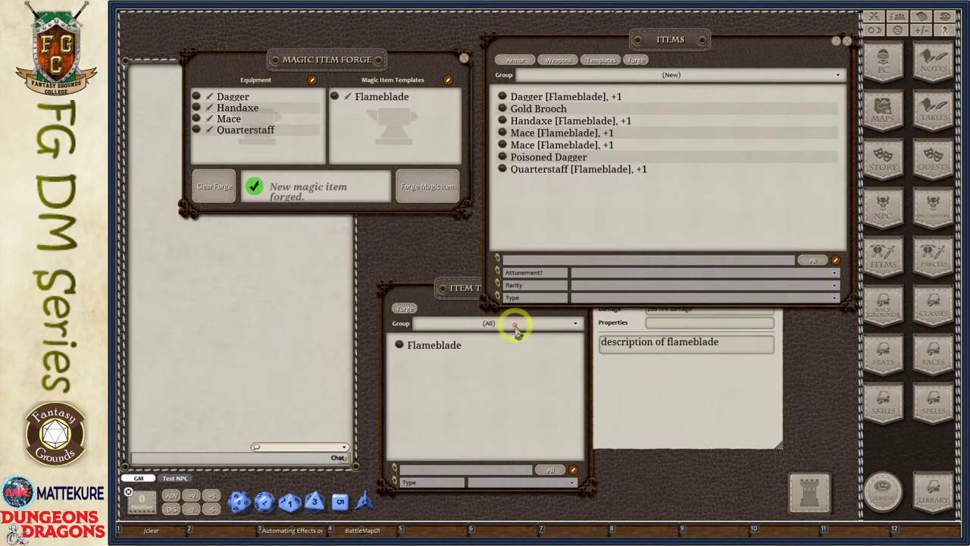
left_click(584, 291)
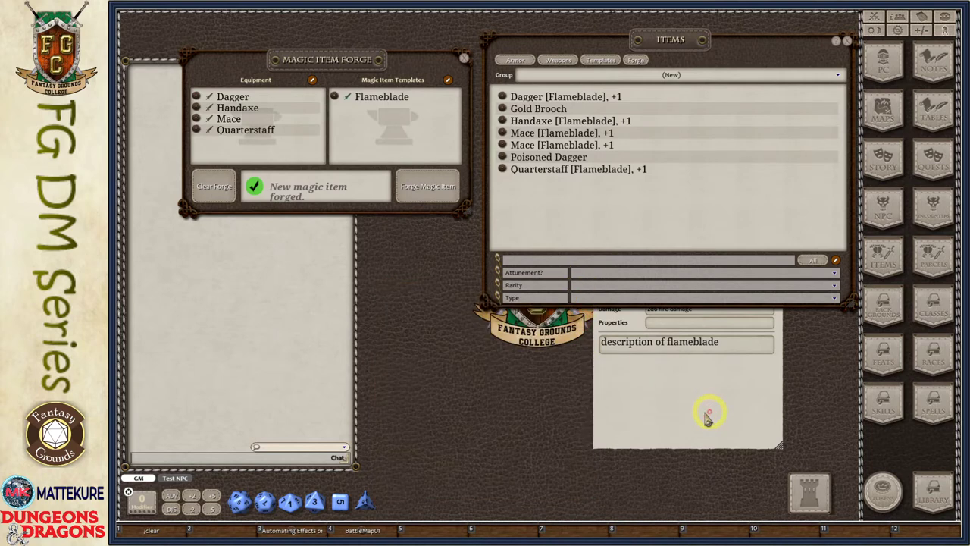
left_click_drag(709, 411, 578, 432)
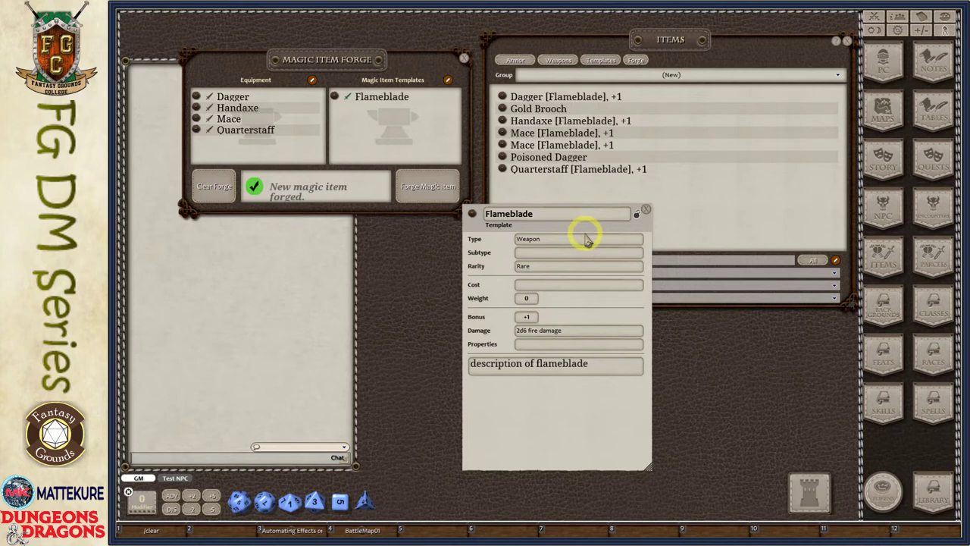
left_click(637, 215)
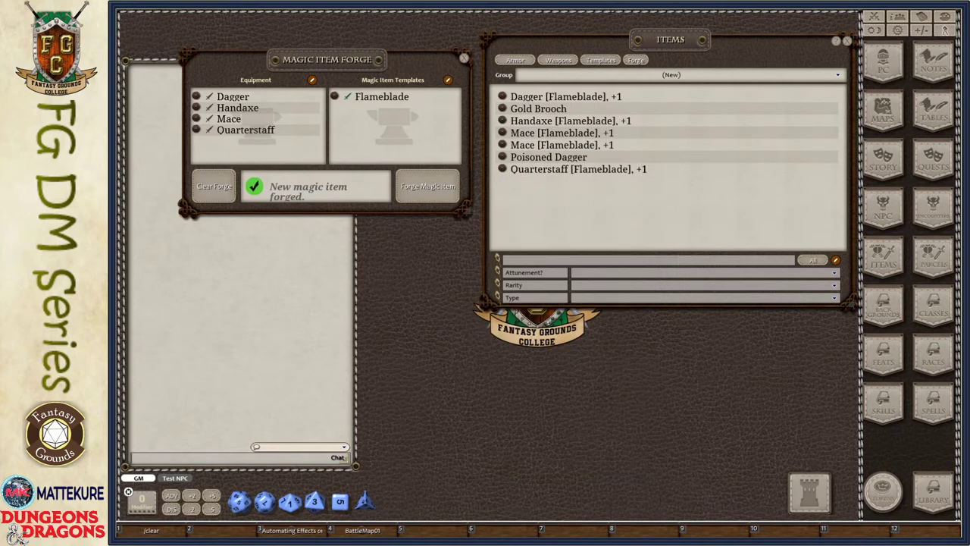
left_click(214, 186)
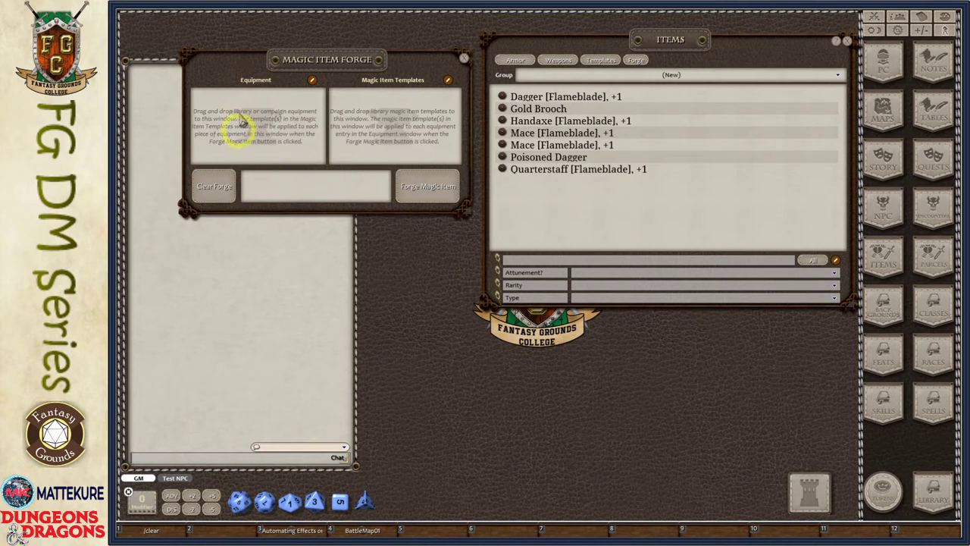